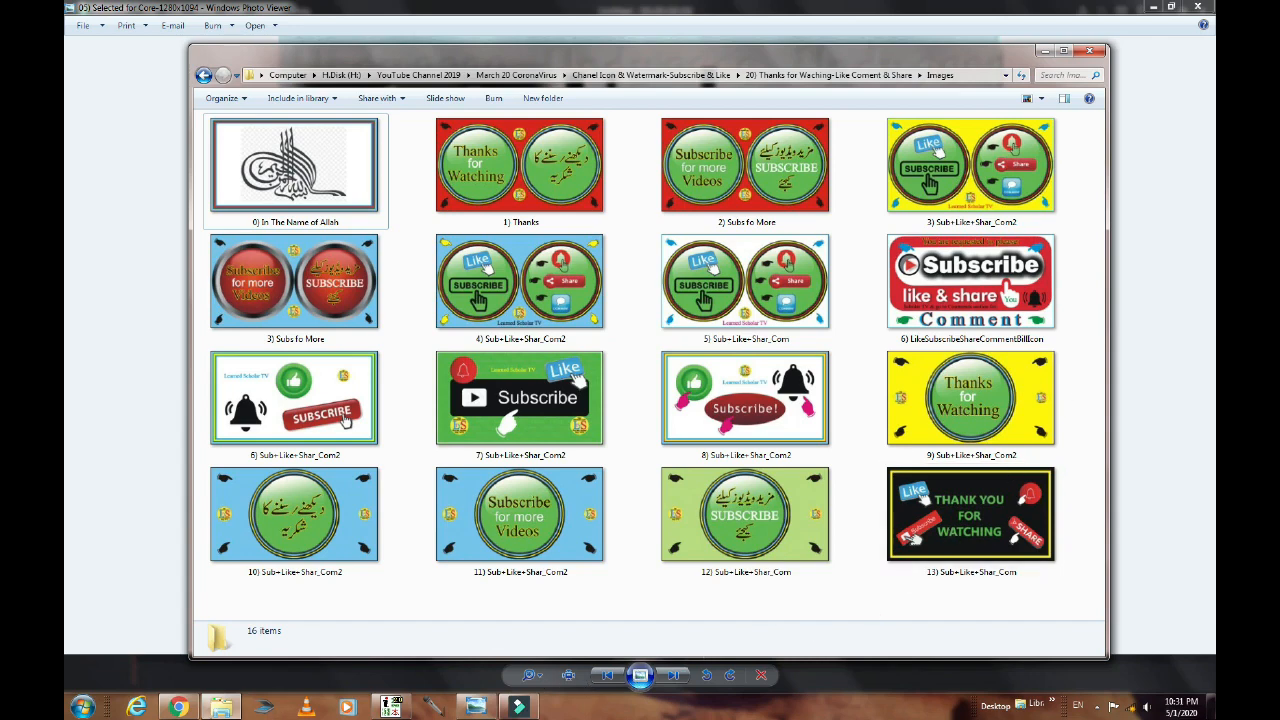
- Switch to Chrome and look through the uploaded videos on the Learned Scholar TV channel
left_click(178, 707)
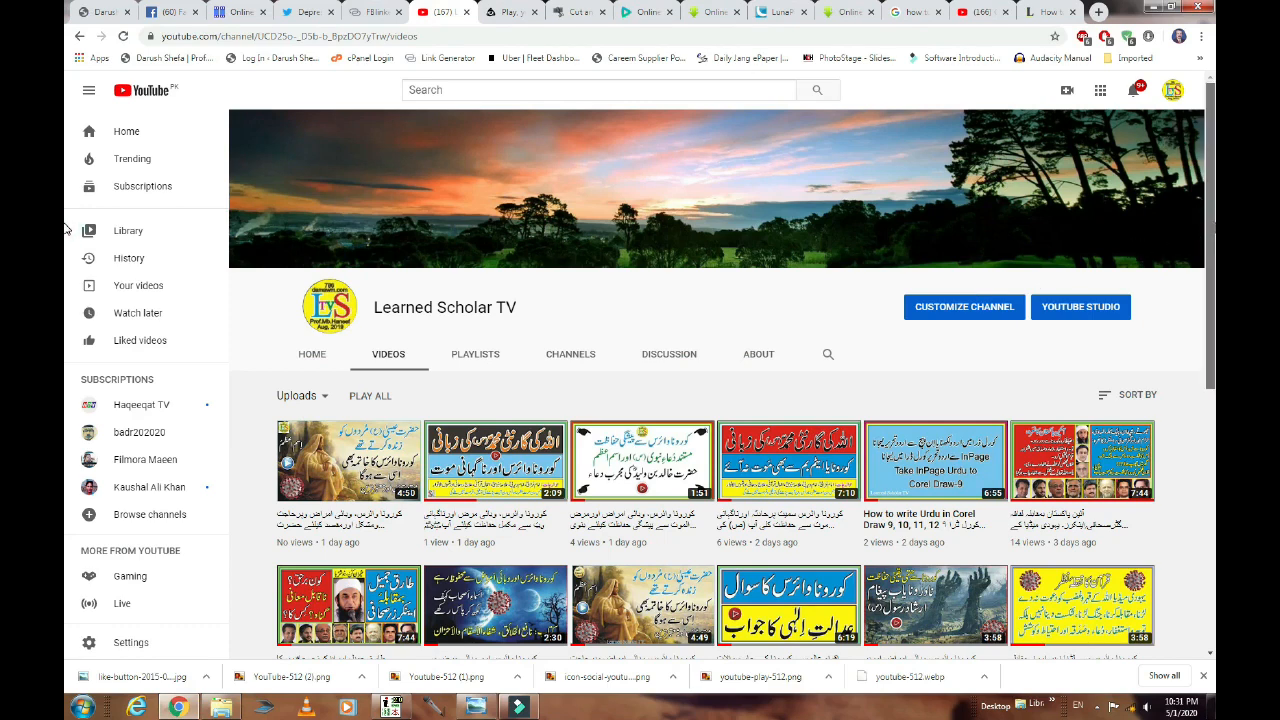
scroll(64, 229, "down", 3)
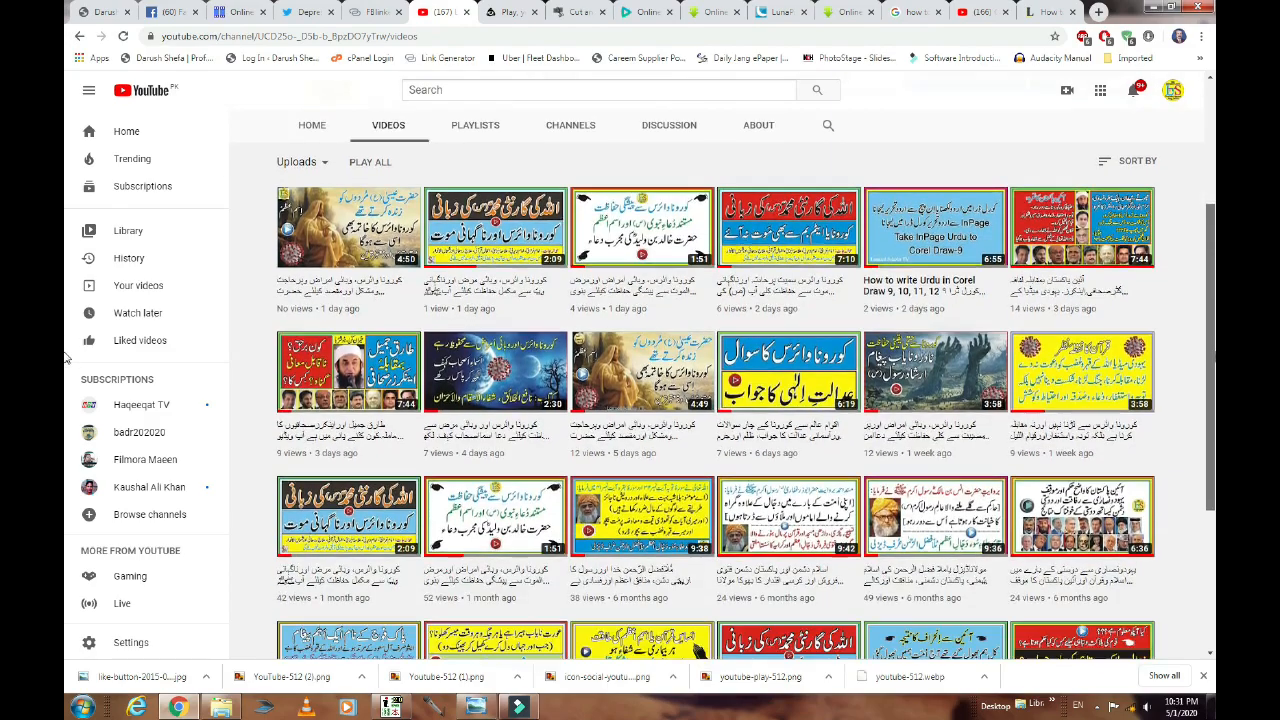
scroll(65, 357, "down", 2)
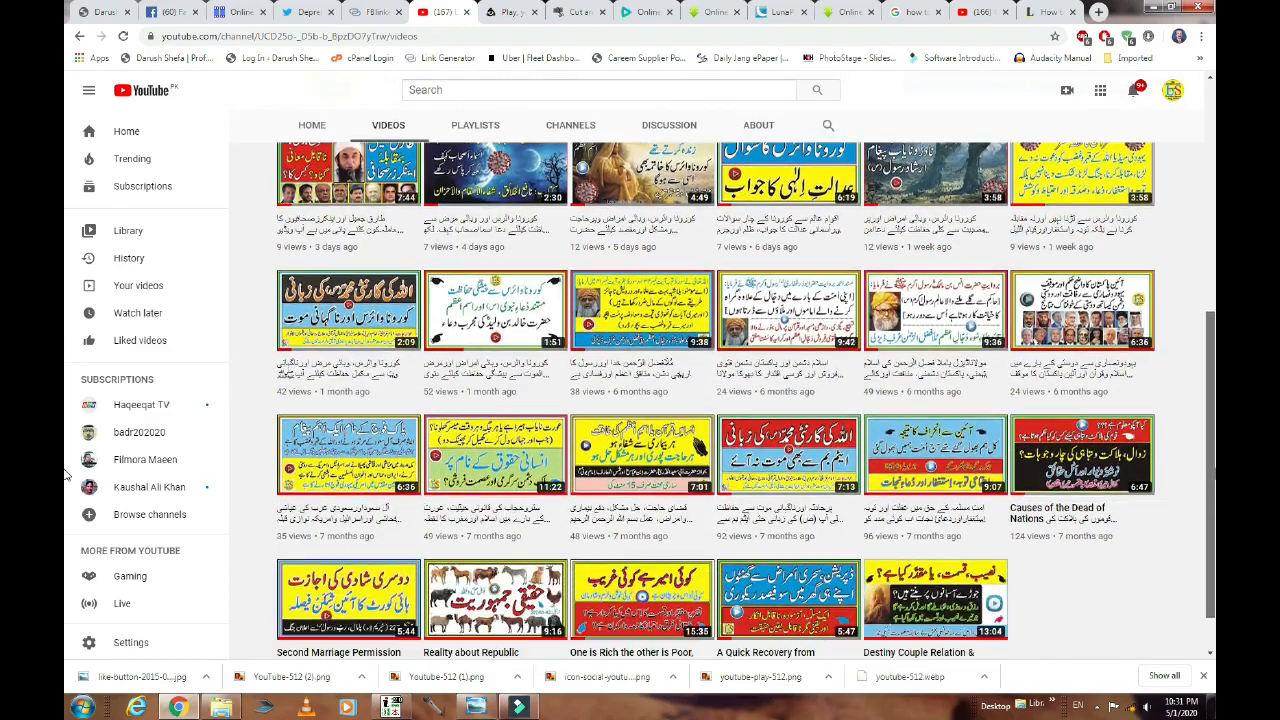
left_click_drag(1214, 470, 1195, 212)
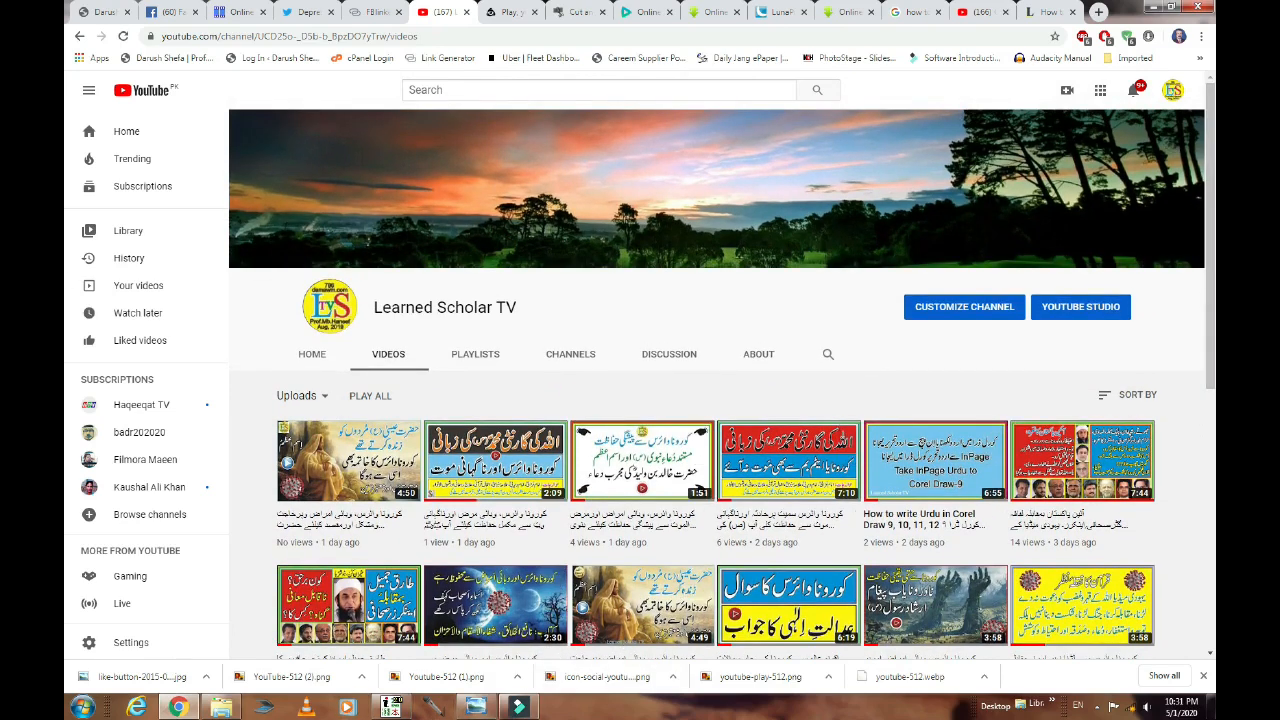
- Minimize the browser, image folder, photo viewer and Filmora windows to get to the open InPage document
left_click(1147, 12)
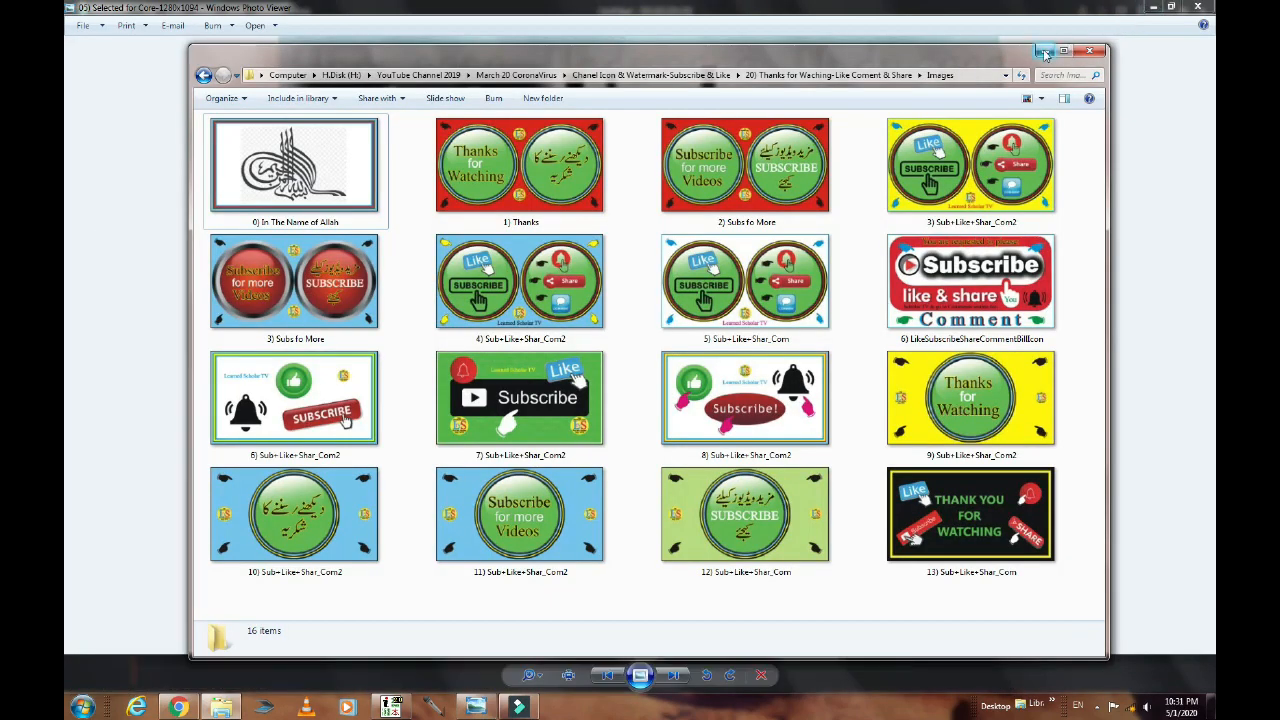
left_click(1040, 47)
left_click(1152, 7)
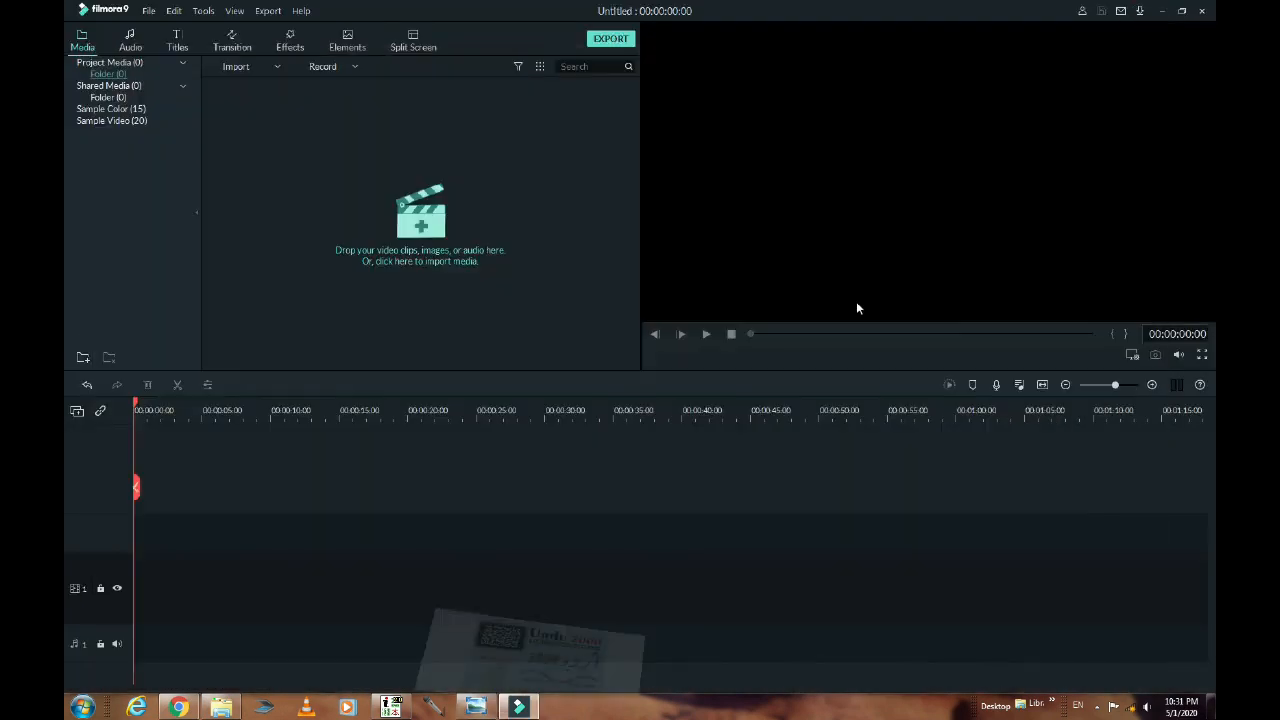
left_click(1163, 11)
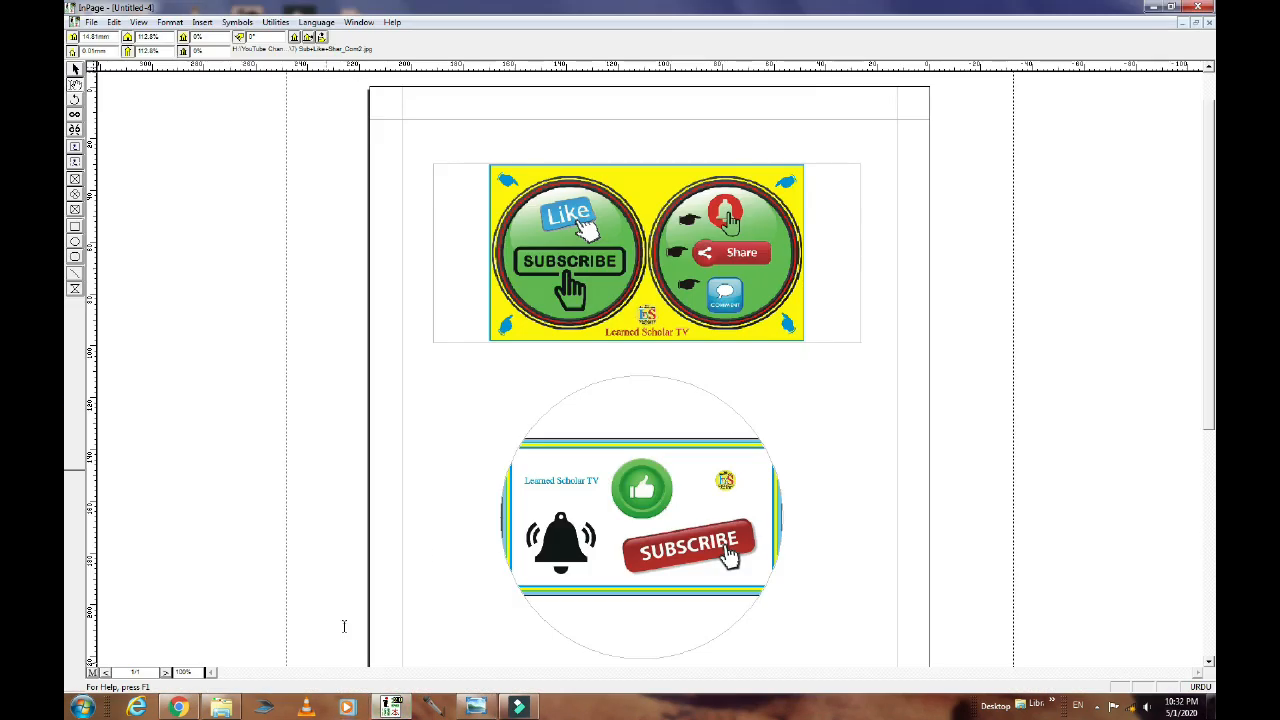
- Delete the Like, Subscribe and Share picture from the rectangular frame above the circular one
left_click(524, 268)
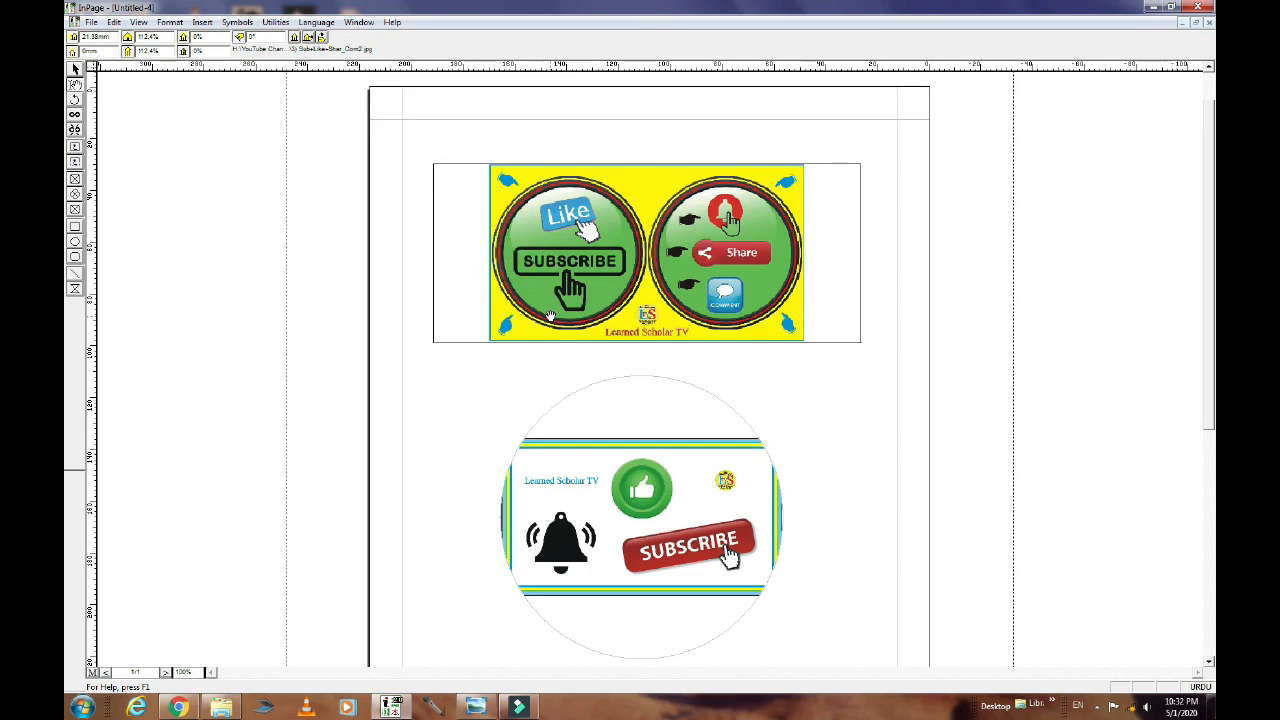
key("Delete")
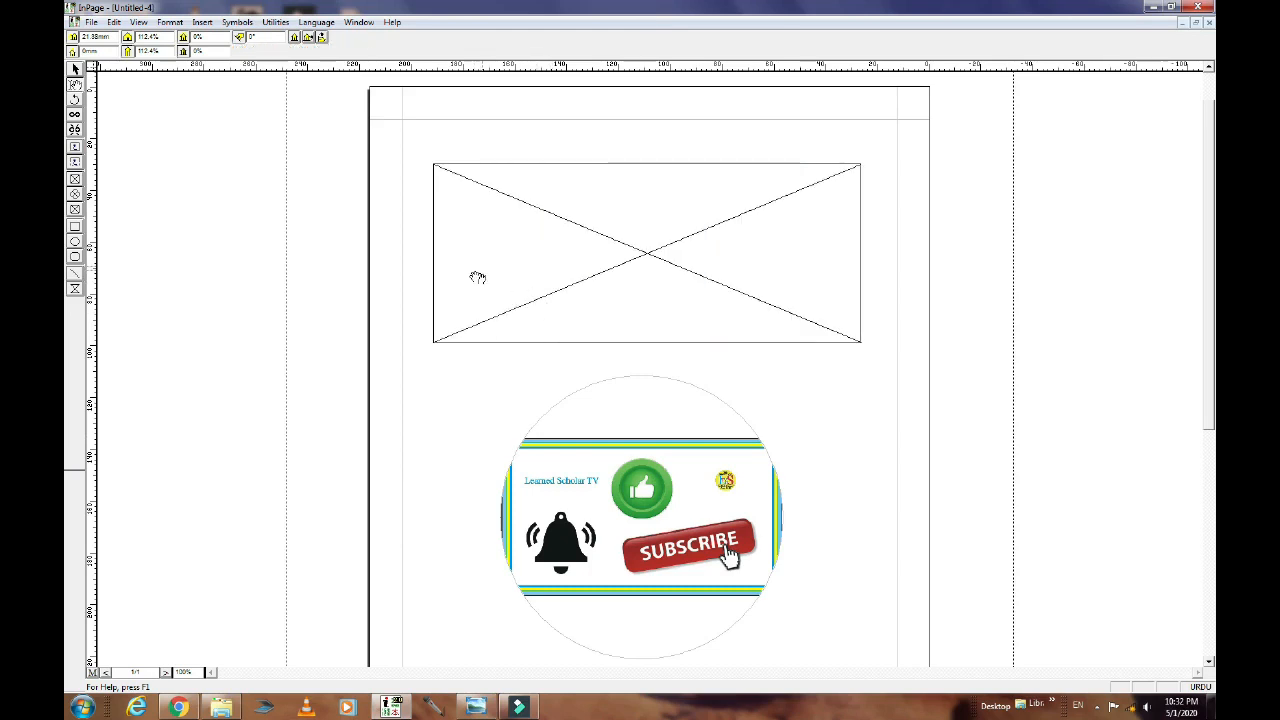
left_click(749, 272)
- Create a new one-page Legal 8.5x14 portrait document with the default margins and right-to-left direction
left_click(90, 22)
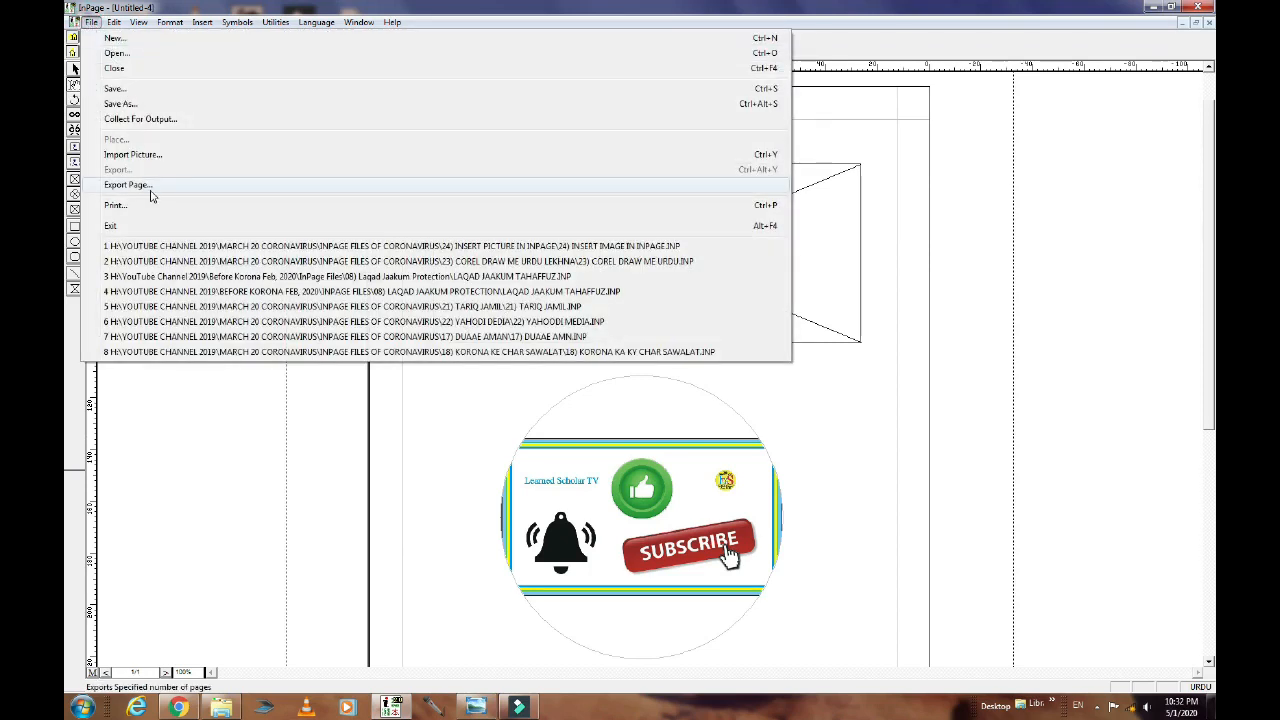
left_click(122, 38)
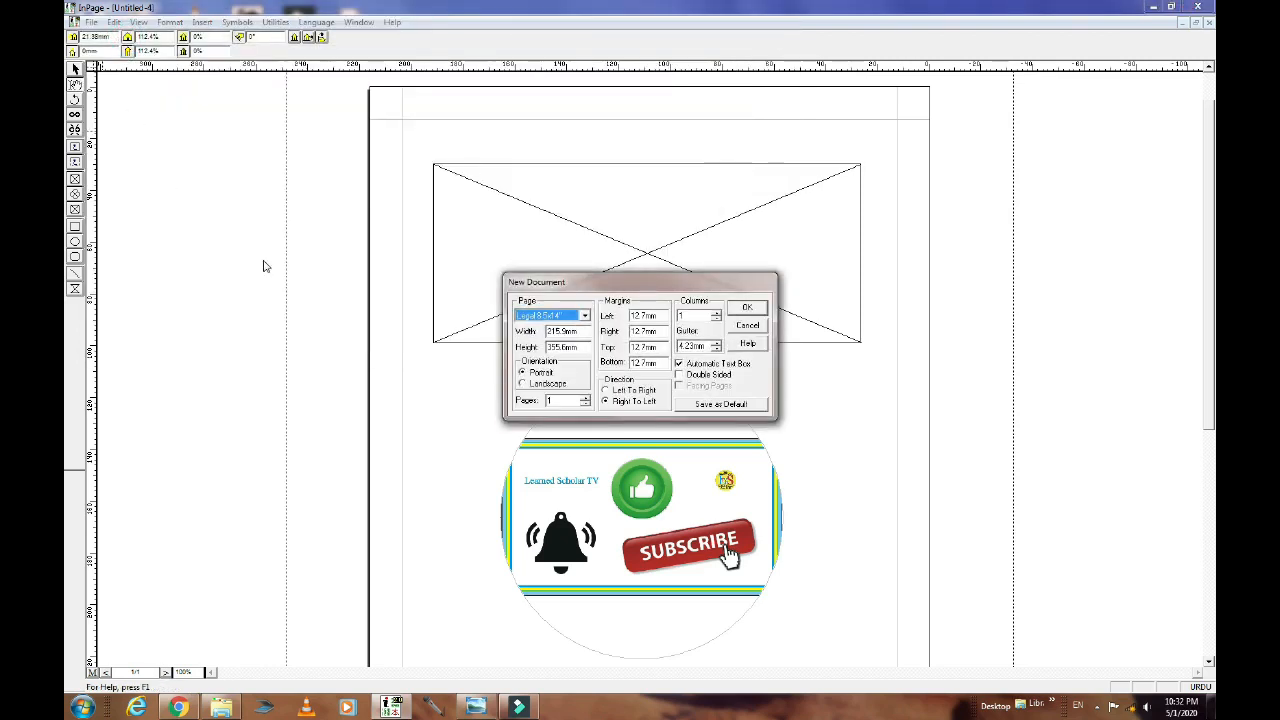
left_click(748, 309)
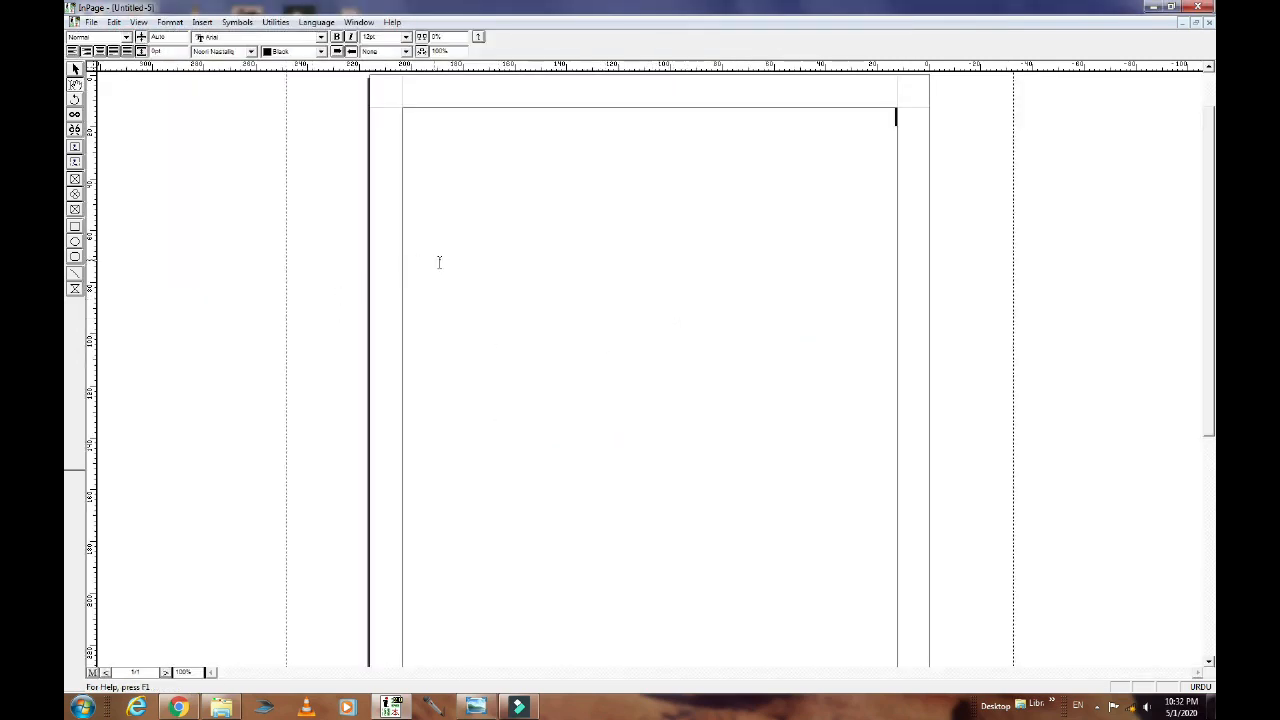
- Draw a wide rectangular picture frame across the upper part of the blank page
scroll(491, 243, "up", 2)
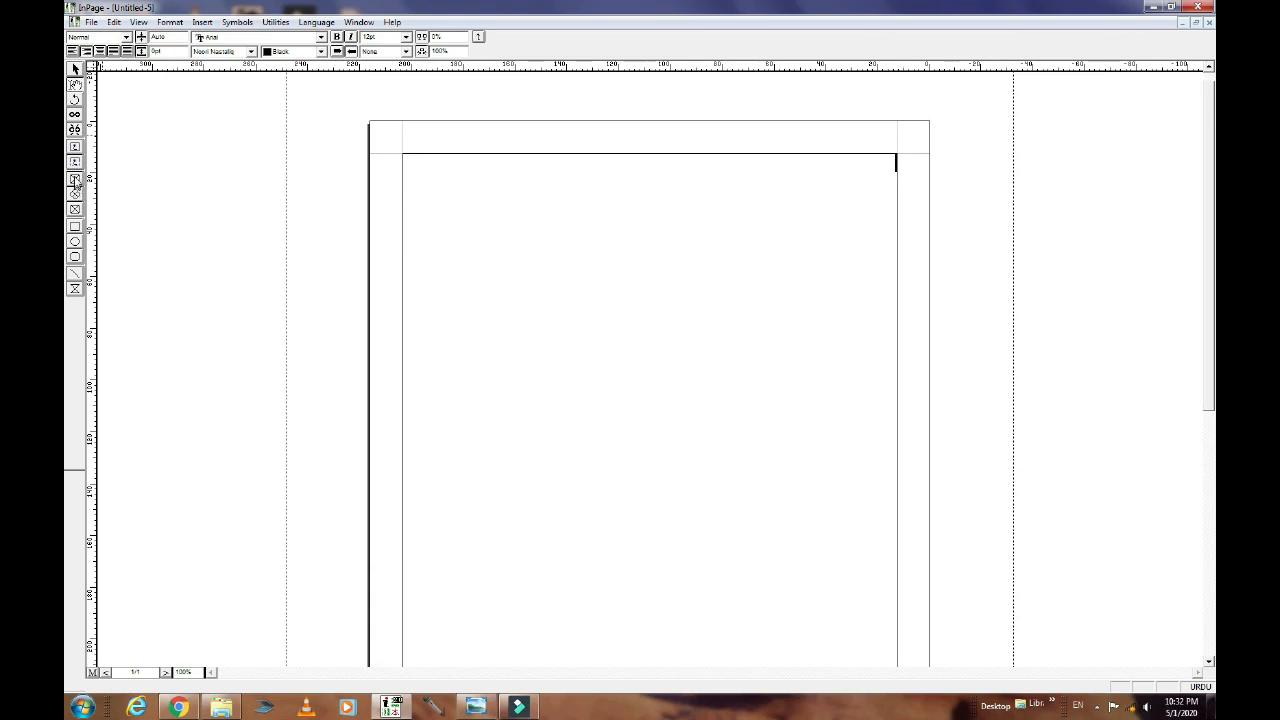
left_click(75, 70)
left_click(76, 70)
left_click(76, 70)
left_click(77, 70)
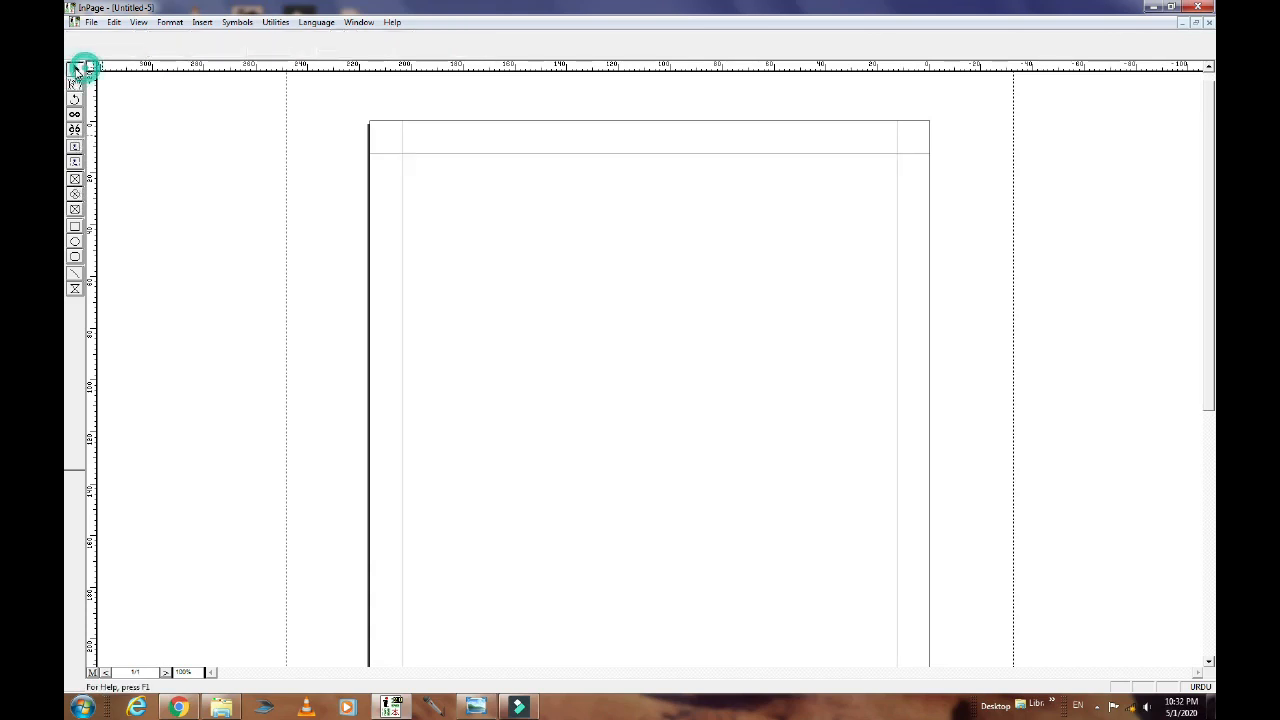
left_click(75, 180)
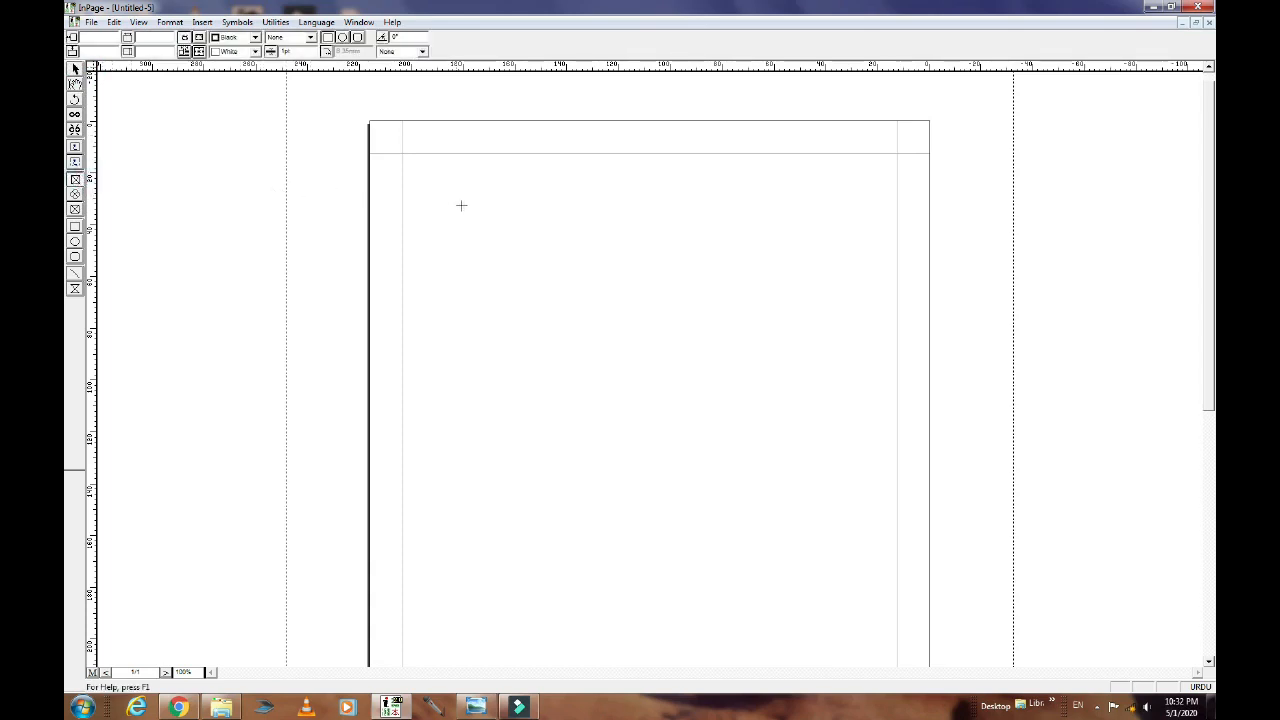
left_click_drag(436, 197, 870, 400)
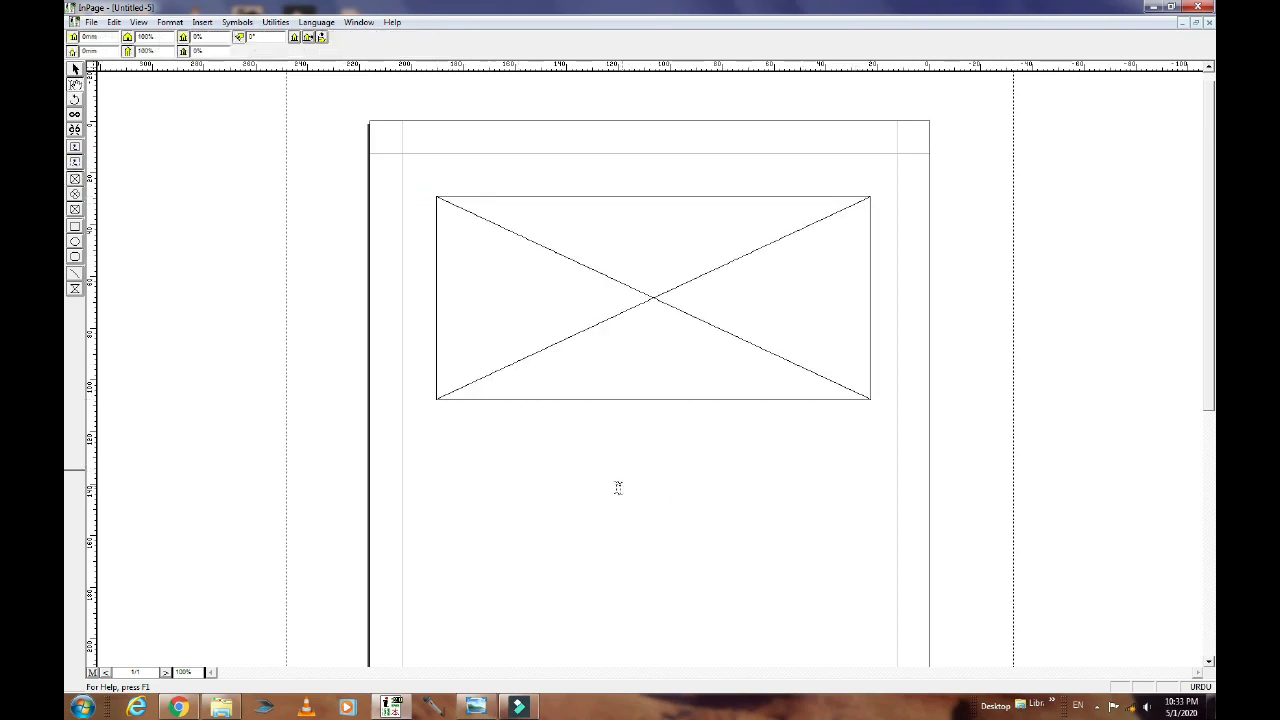
- Draw a circular picture frame about 84 mm in diameter below the rectangular frame
left_click_drag(578, 538, 569, 468)
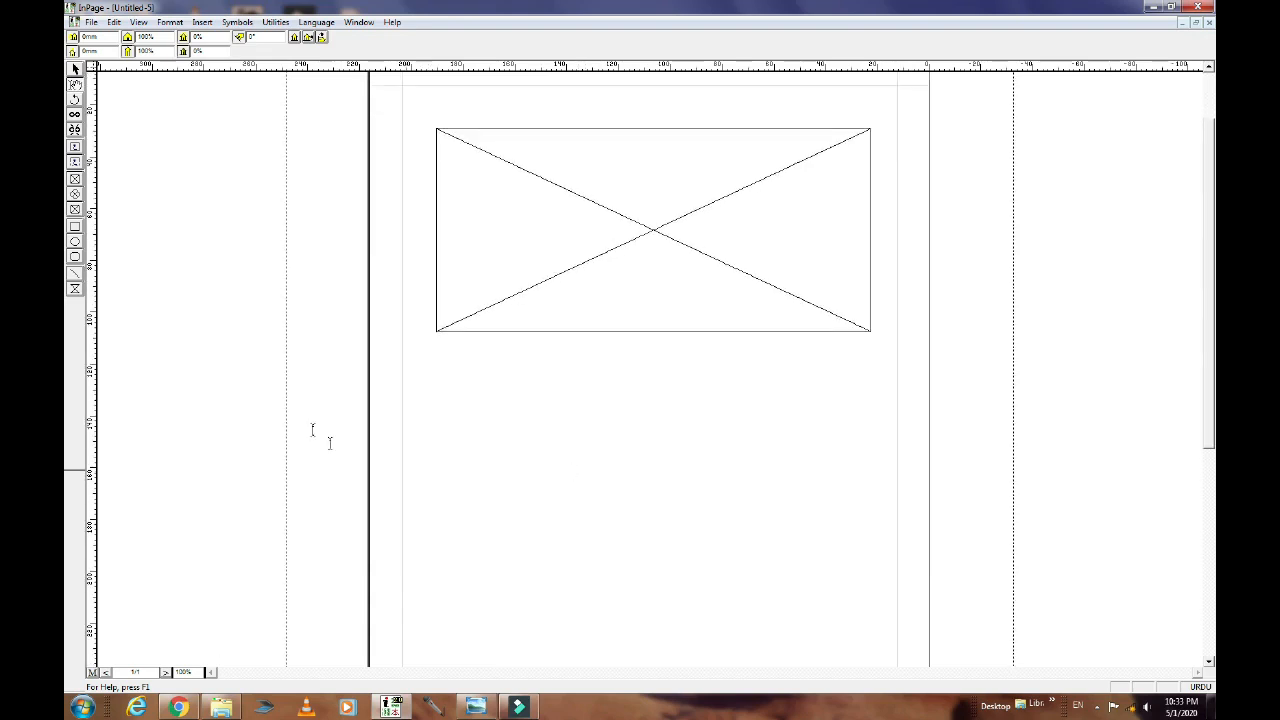
left_click(74, 181)
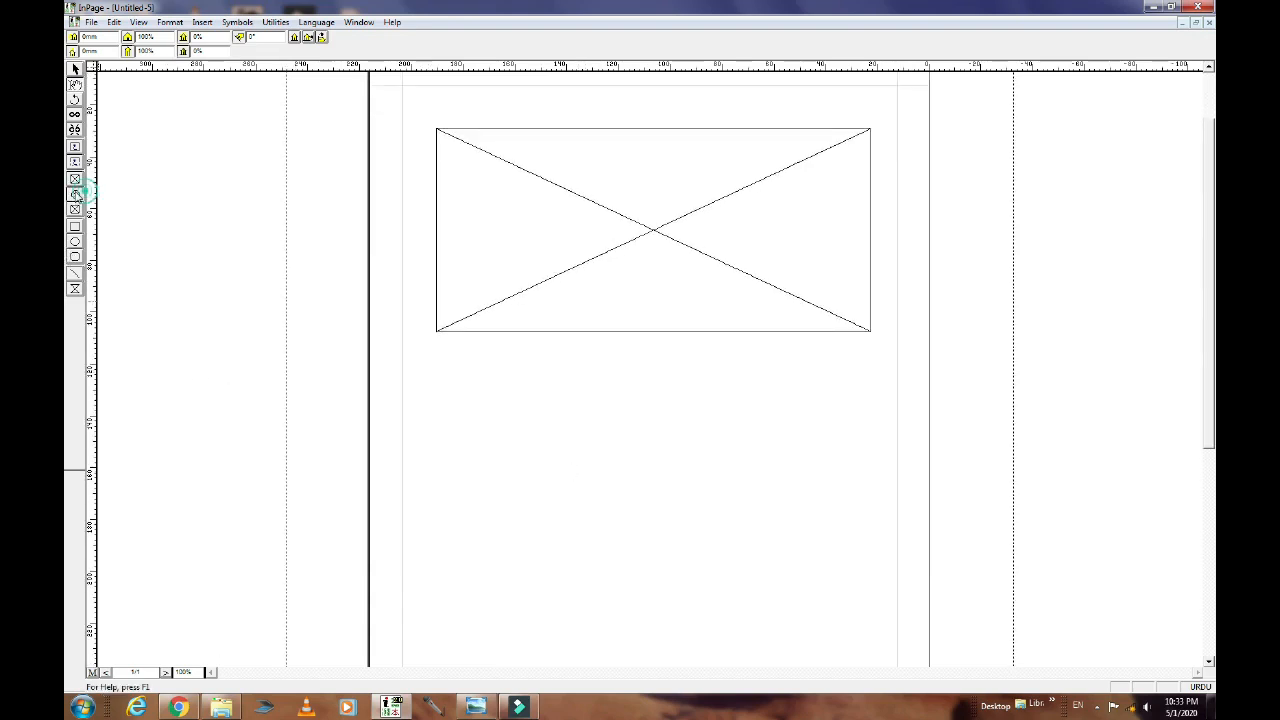
left_click(512, 366)
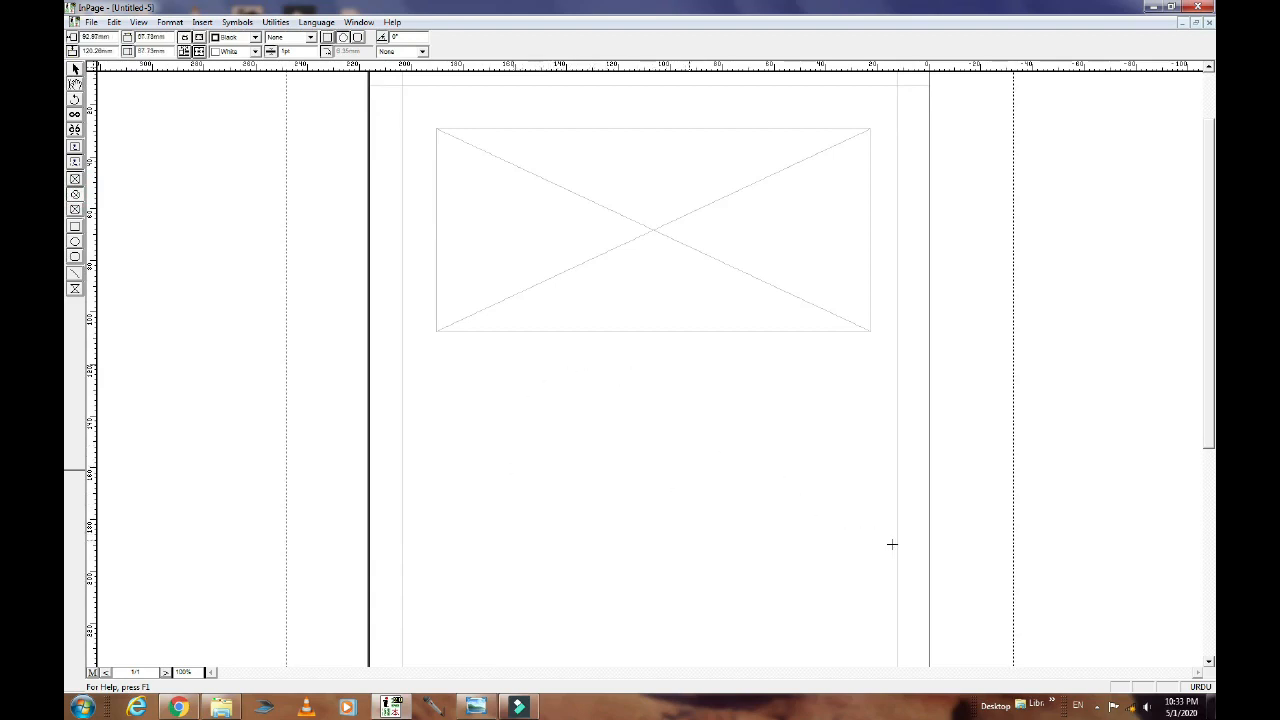
left_click_drag(938, 566, 993, 588)
- Enlarge the circular picture frame to about 98 mm in diameter
left_click(75, 69)
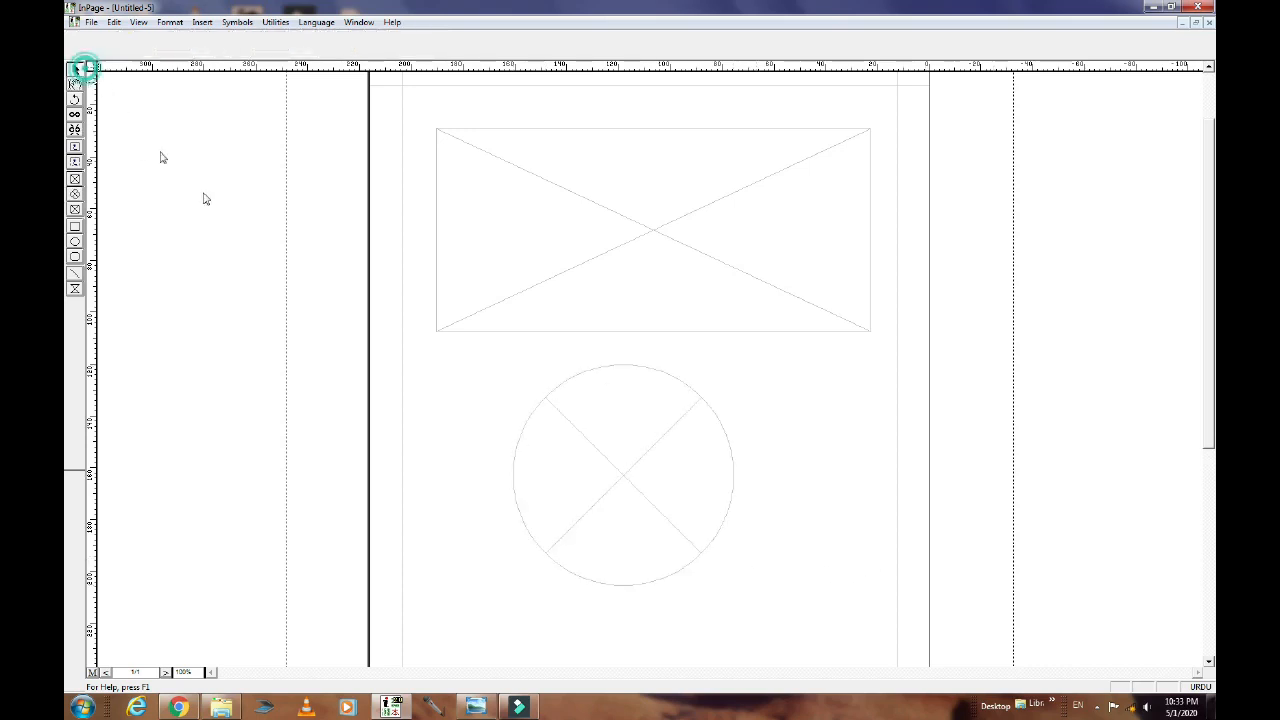
left_click(662, 470)
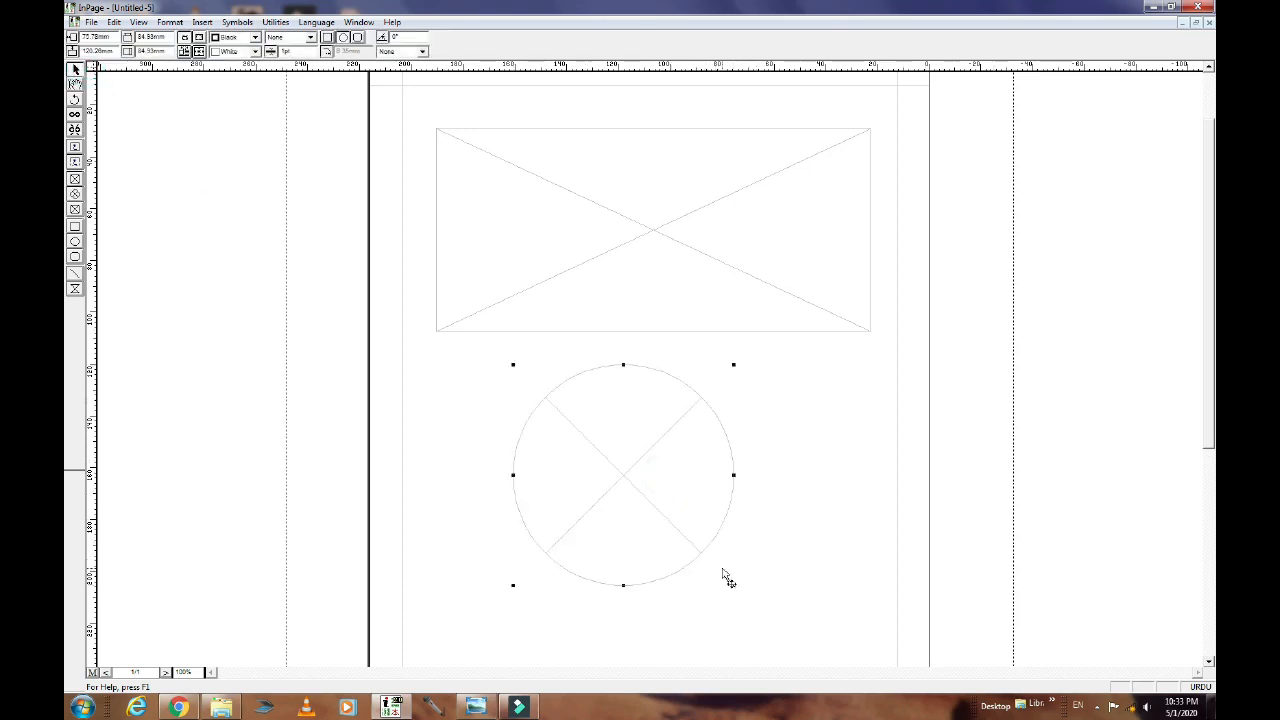
left_click_drag(733, 585, 826, 620)
- Draw a wide rounded-corner rectangular picture frame below the circular frame
scroll(845, 607, "down", 5)
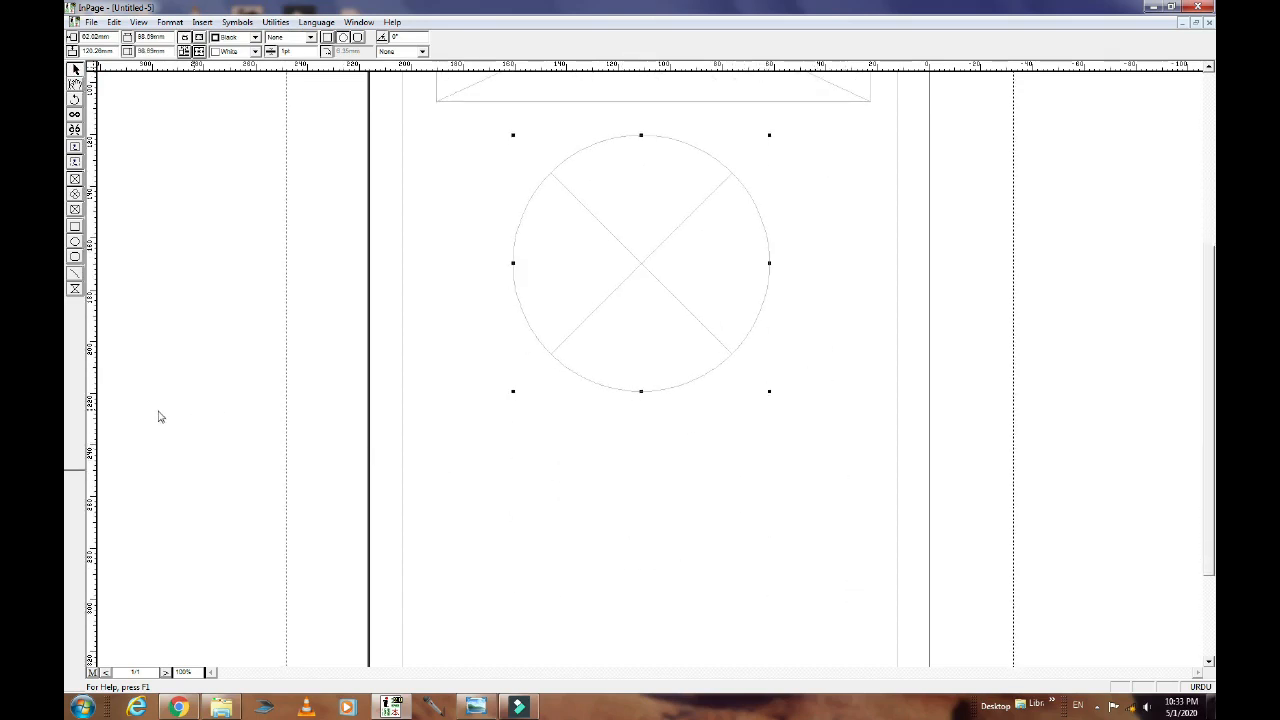
left_click(75, 209)
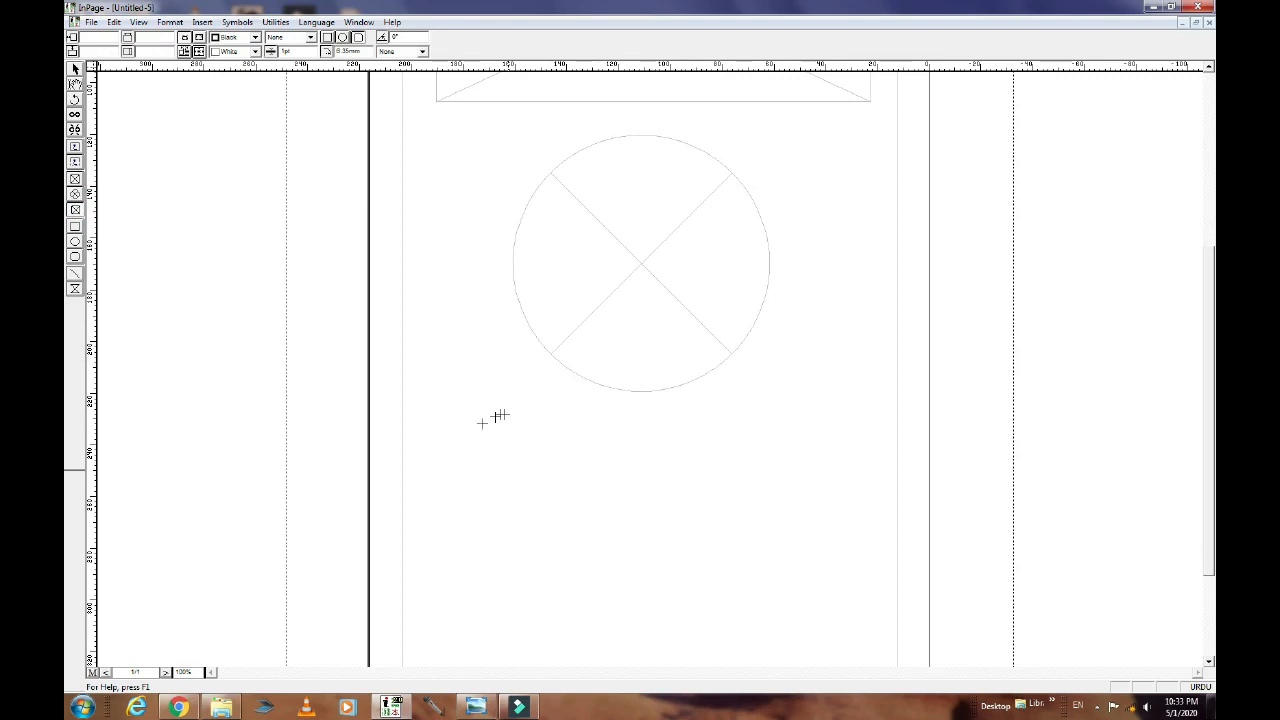
left_click_drag(474, 428, 863, 601)
- Open Import Picture for the rectangular frame at the top of the page and turn on the image preview
left_click_drag(840, 334, 840, 525)
left_click_drag(695, 264, 704, 311)
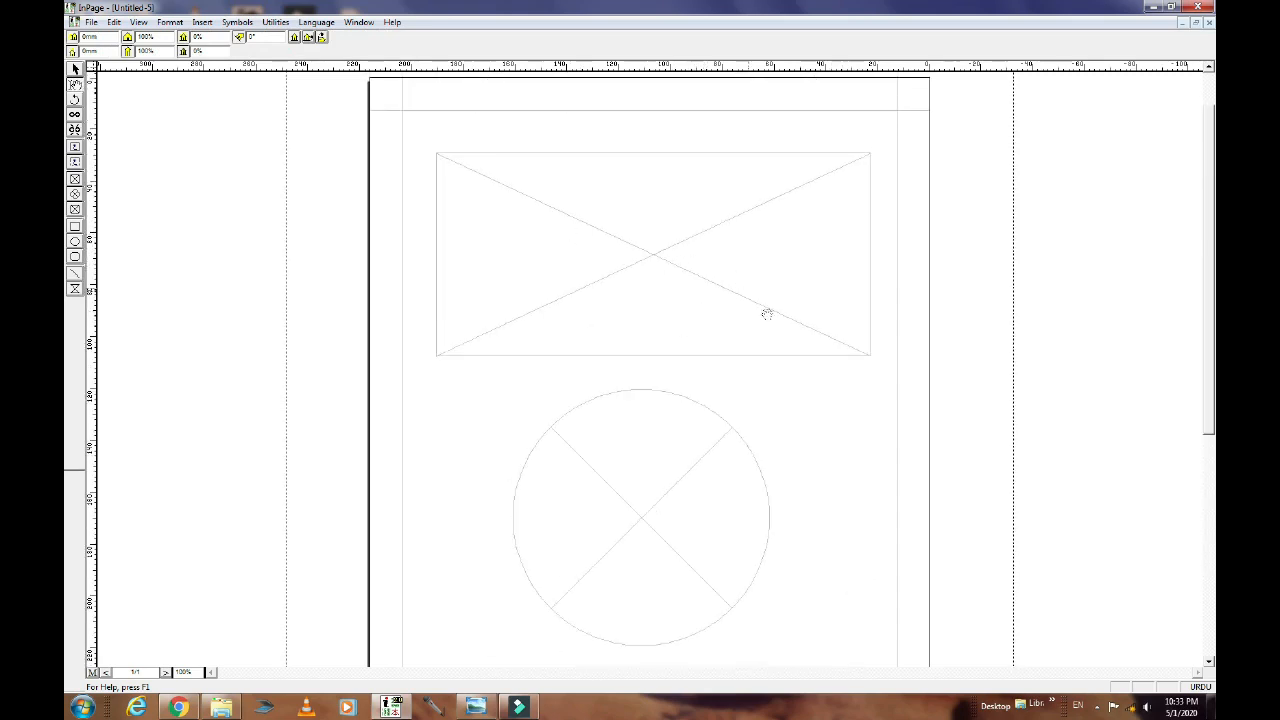
scroll(671, 347, "down", 3)
left_click_drag(831, 391, 817, 237)
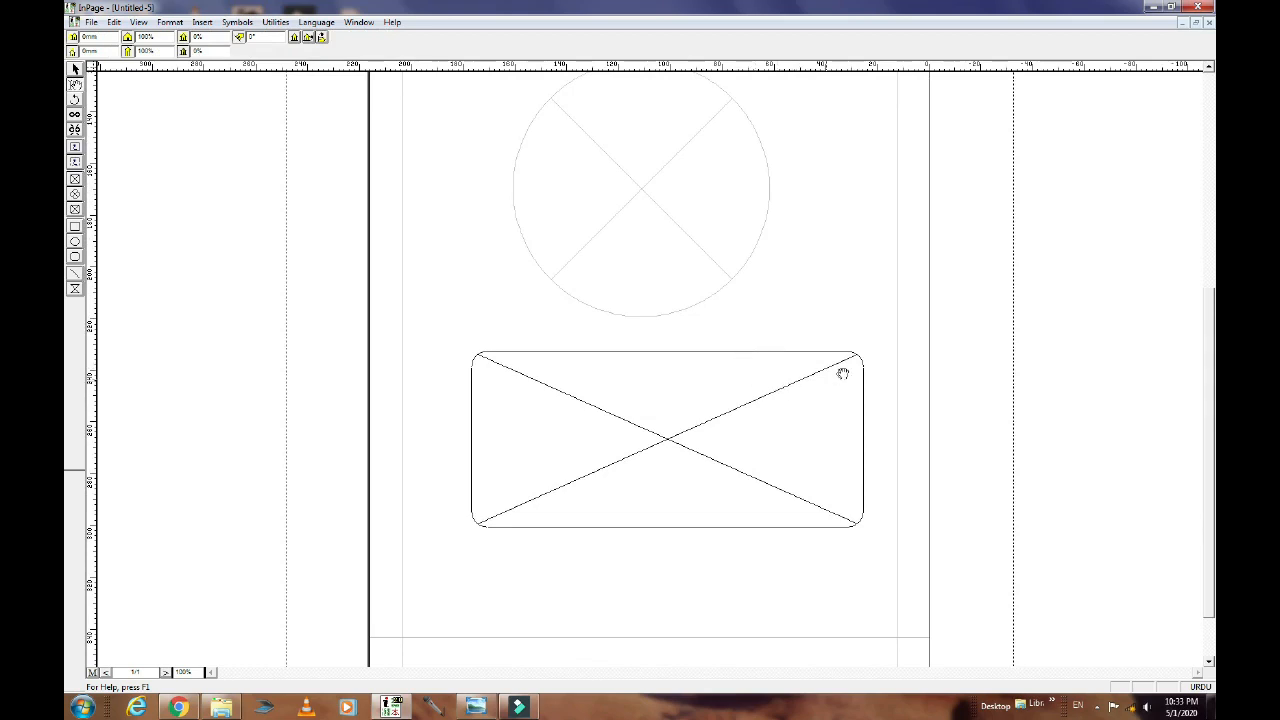
left_click_drag(843, 373, 809, 206)
left_click_drag(698, 279, 691, 378)
left_click_drag(696, 249, 691, 386)
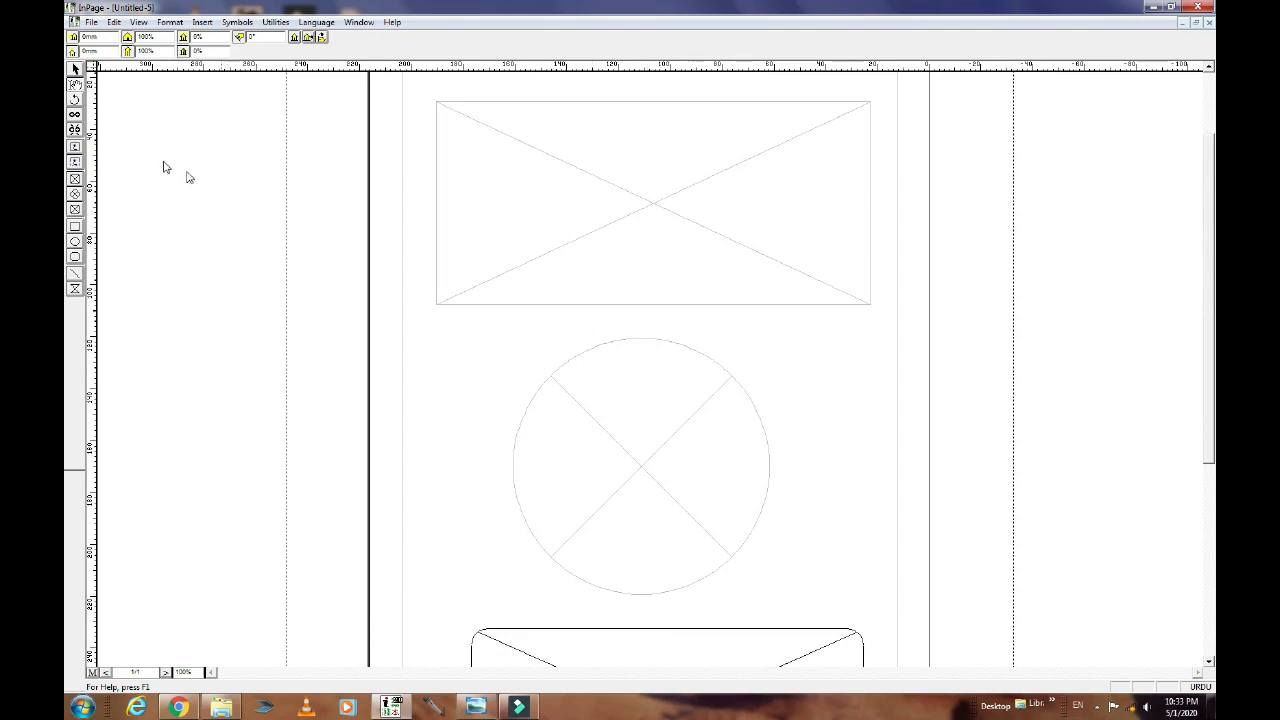
left_click(76, 85)
double_click(602, 210)
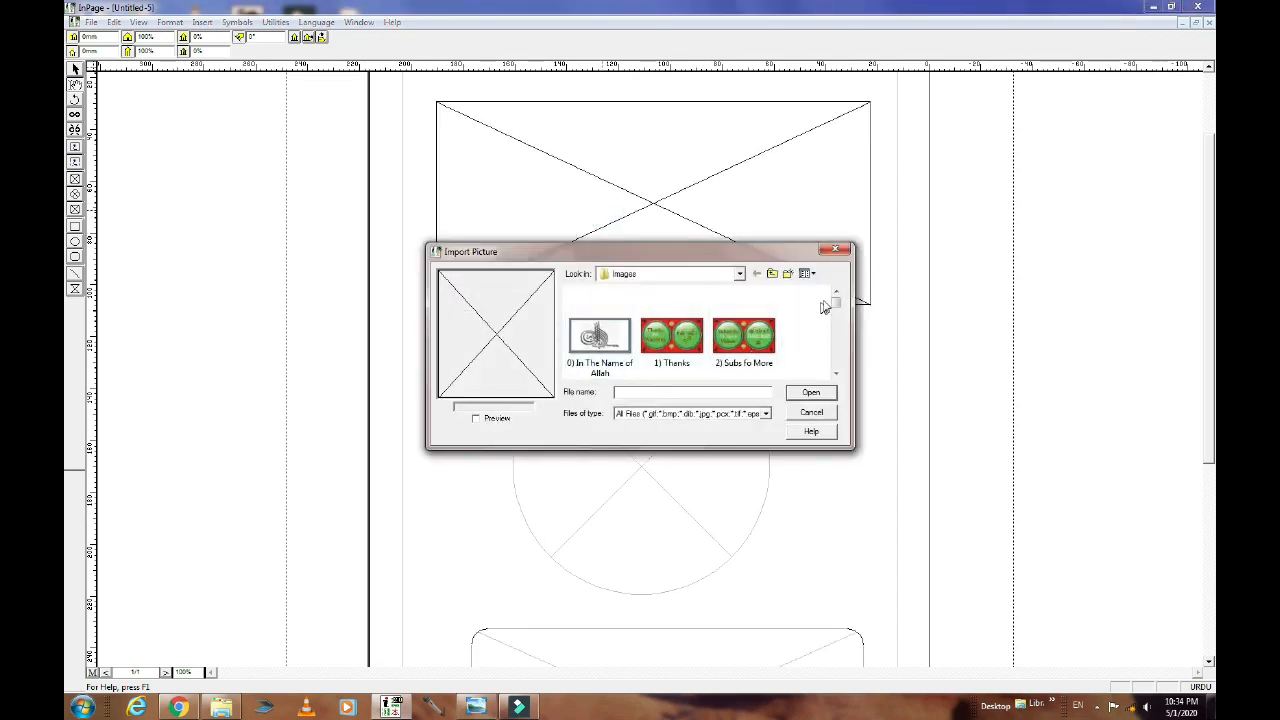
left_click(791, 252)
left_click_drag(791, 252, 813, 321)
left_click(498, 488)
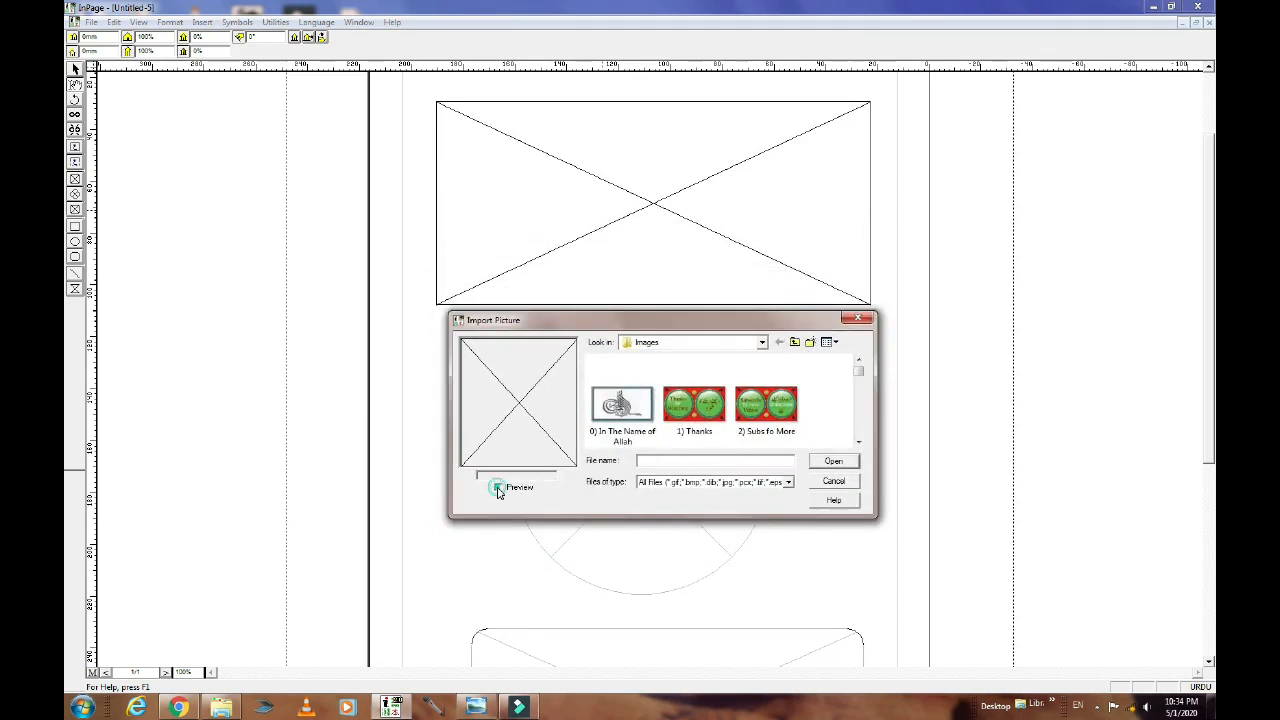
- Browse the Images folder and preview candidate pictures such as "1) Thanks" and "4) Sub+Like+Shar_Com2"
left_click(695, 400)
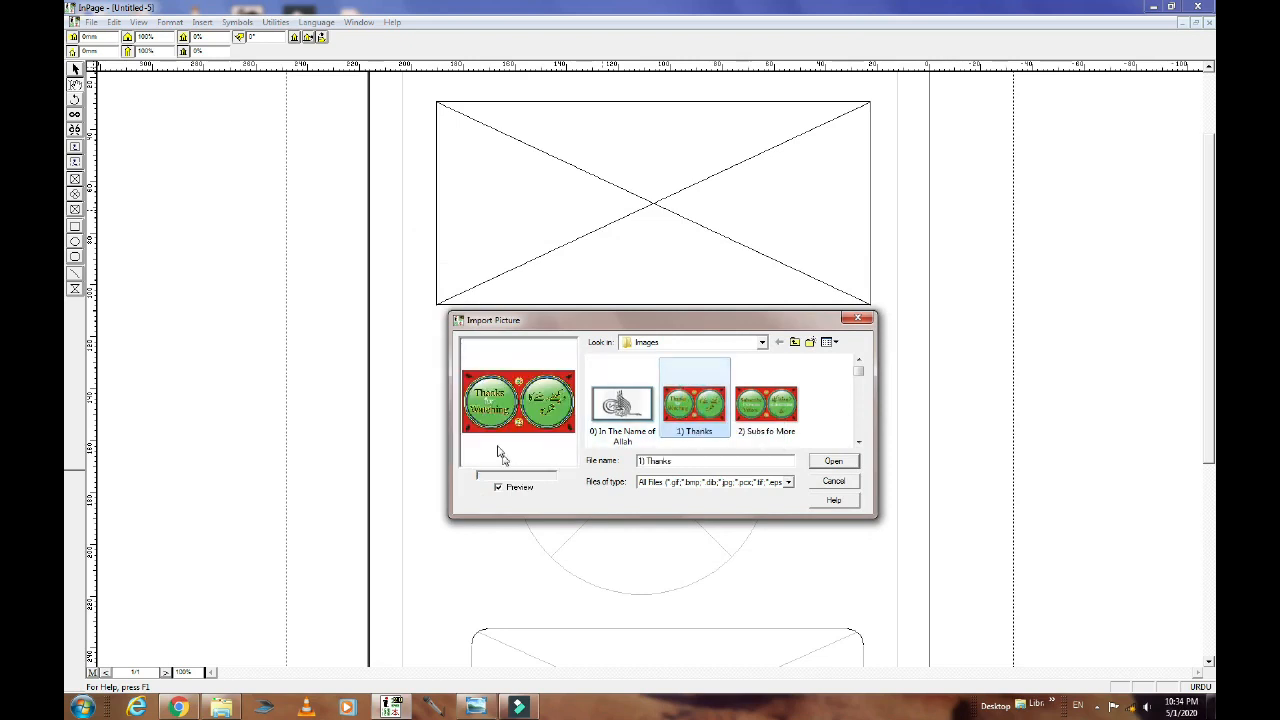
scroll(857, 378, "down", 2)
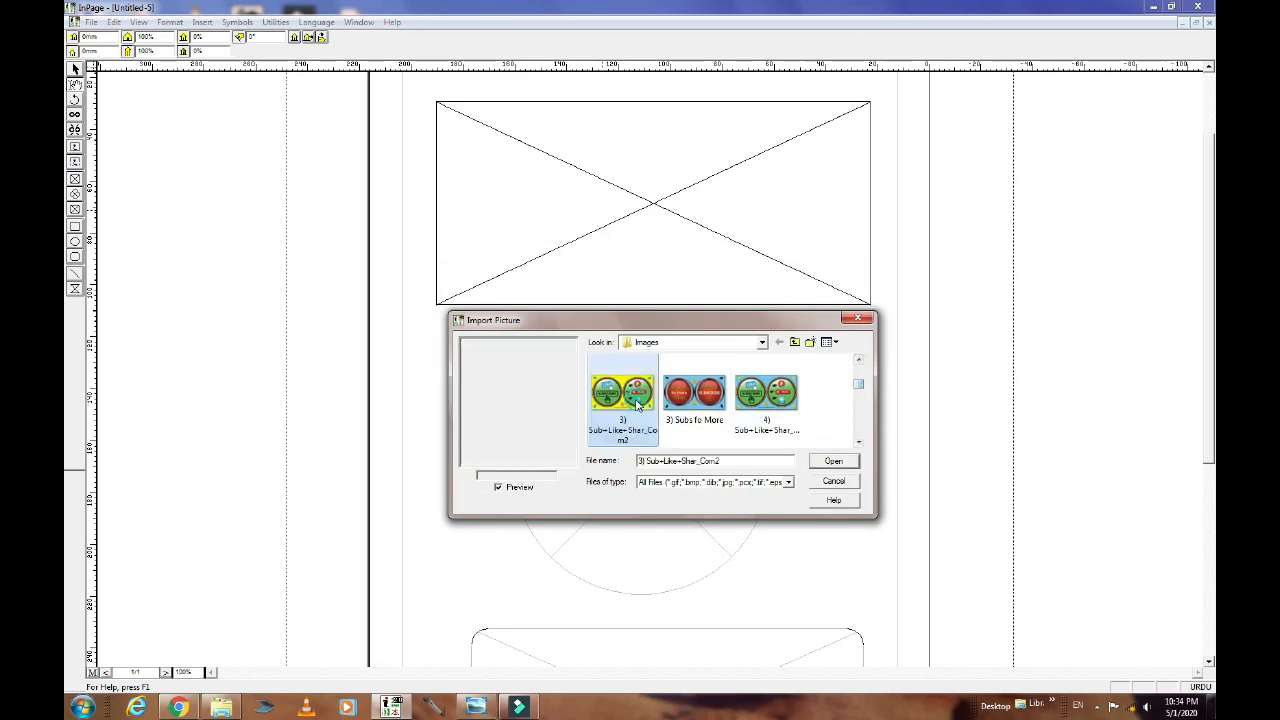
left_click(750, 404)
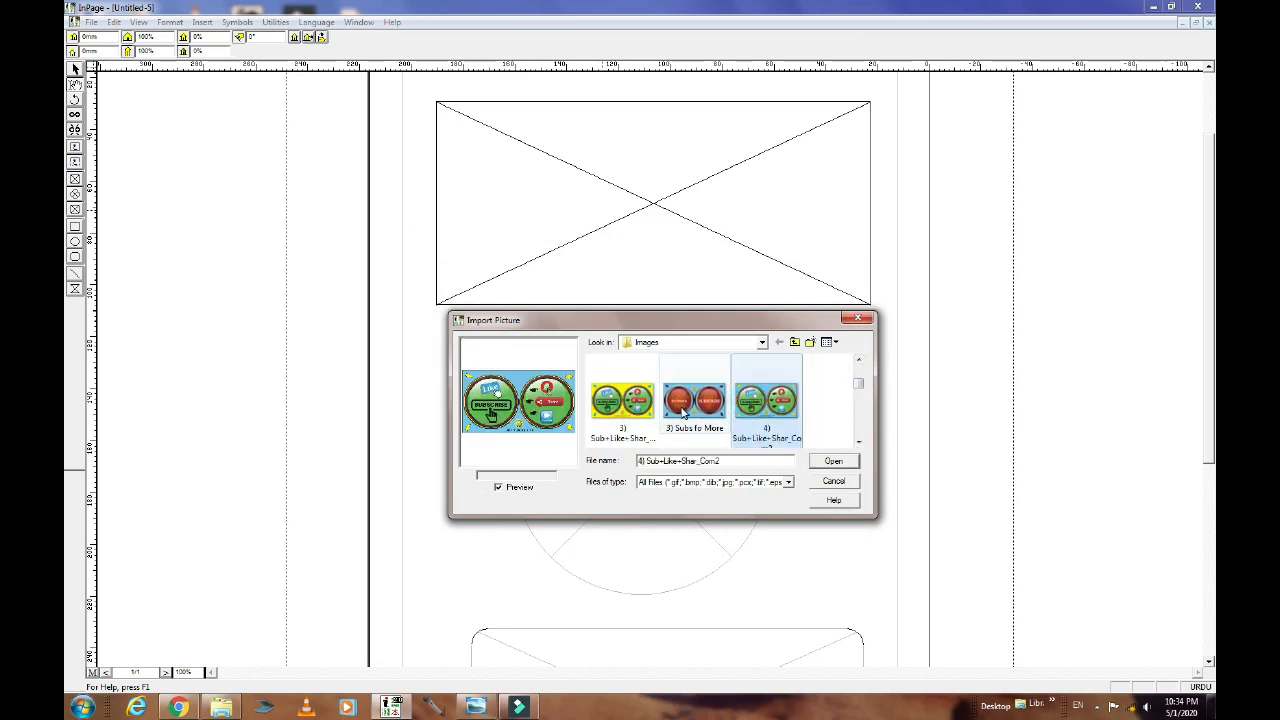
scroll(861, 399, "down", 1)
scroll(861, 399, "up", 1)
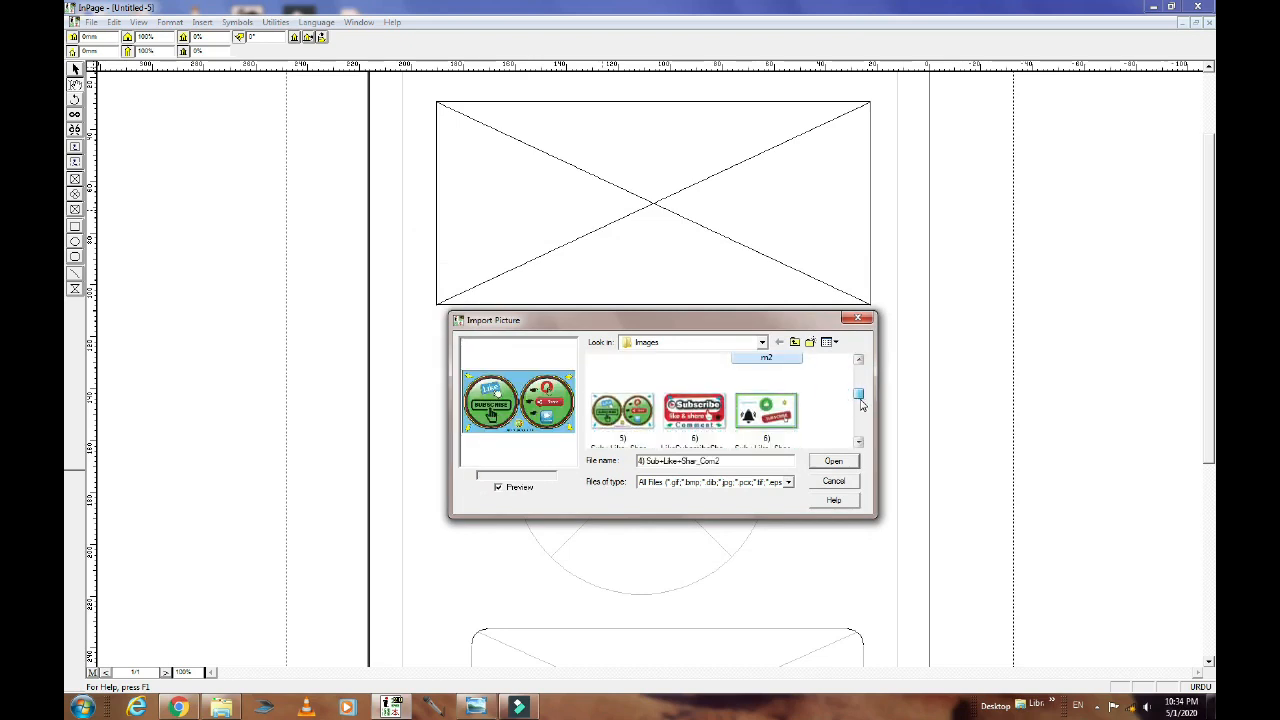
left_click_drag(861, 392, 861, 395)
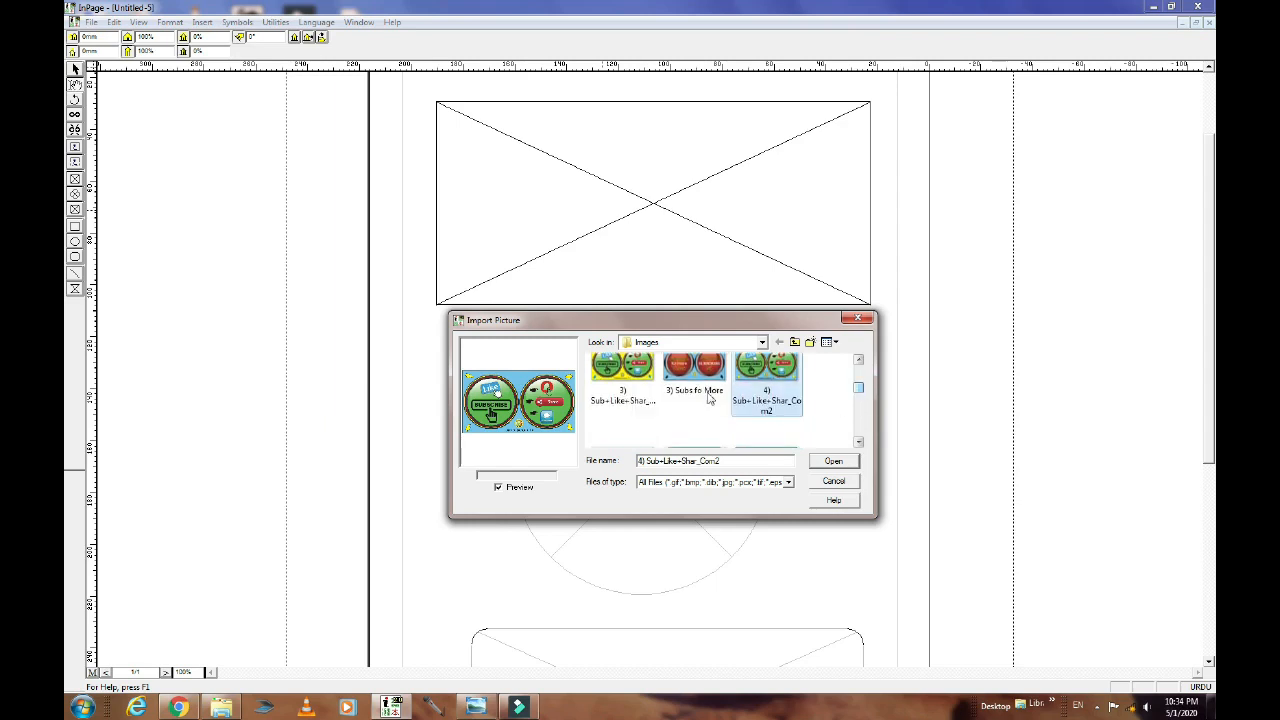
- Check the importable file types, keep All Files, and import "3) Sub+Like+Shar_Com2" into the rectangular frame
left_click(635, 377)
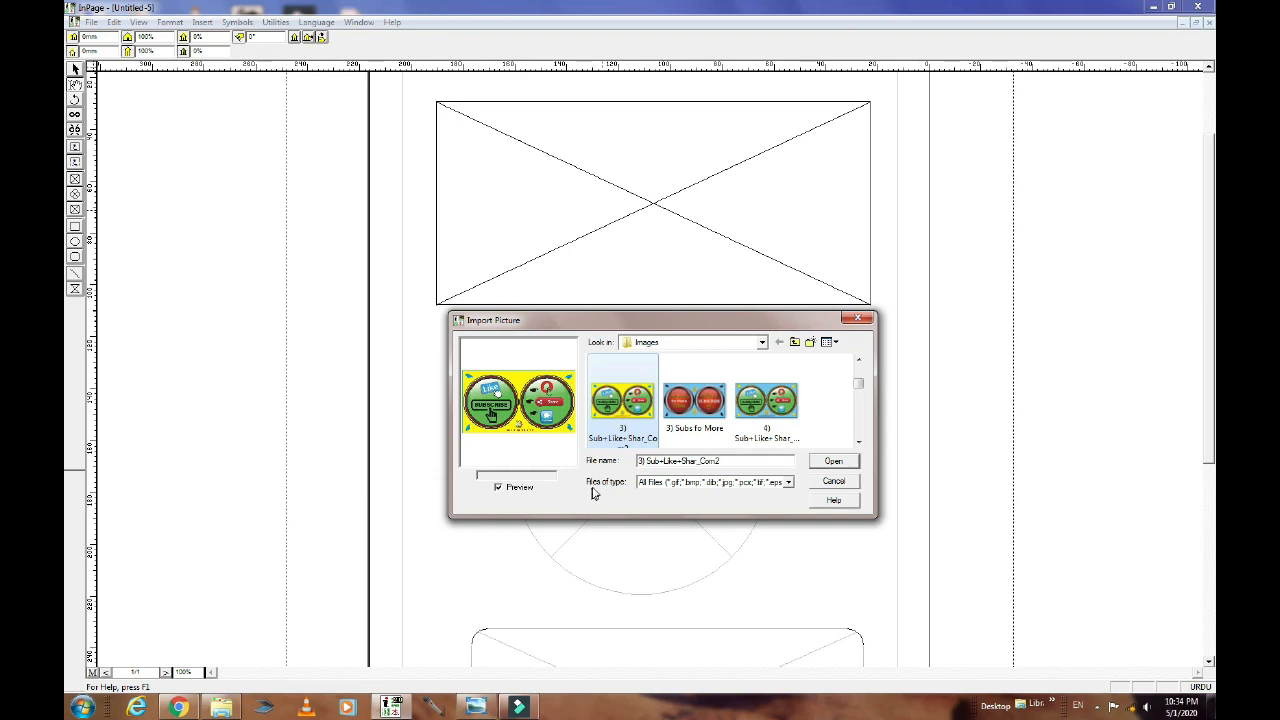
left_click(788, 483)
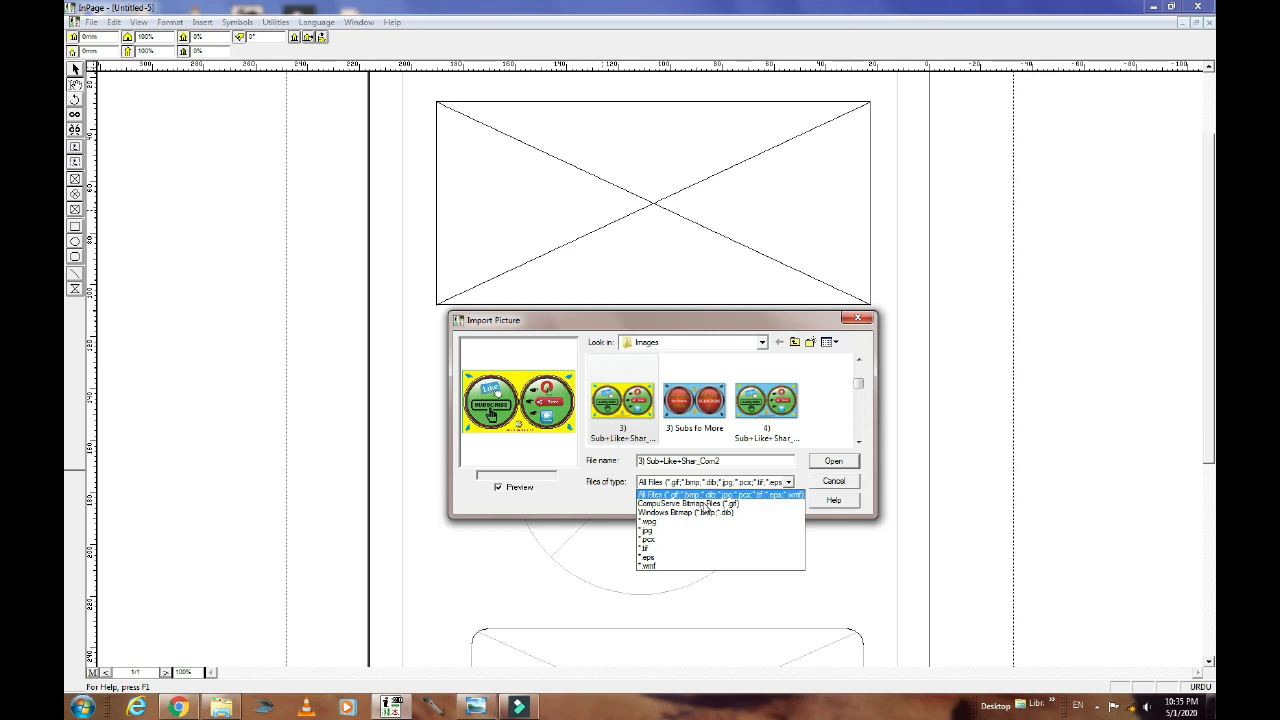
left_click(963, 460)
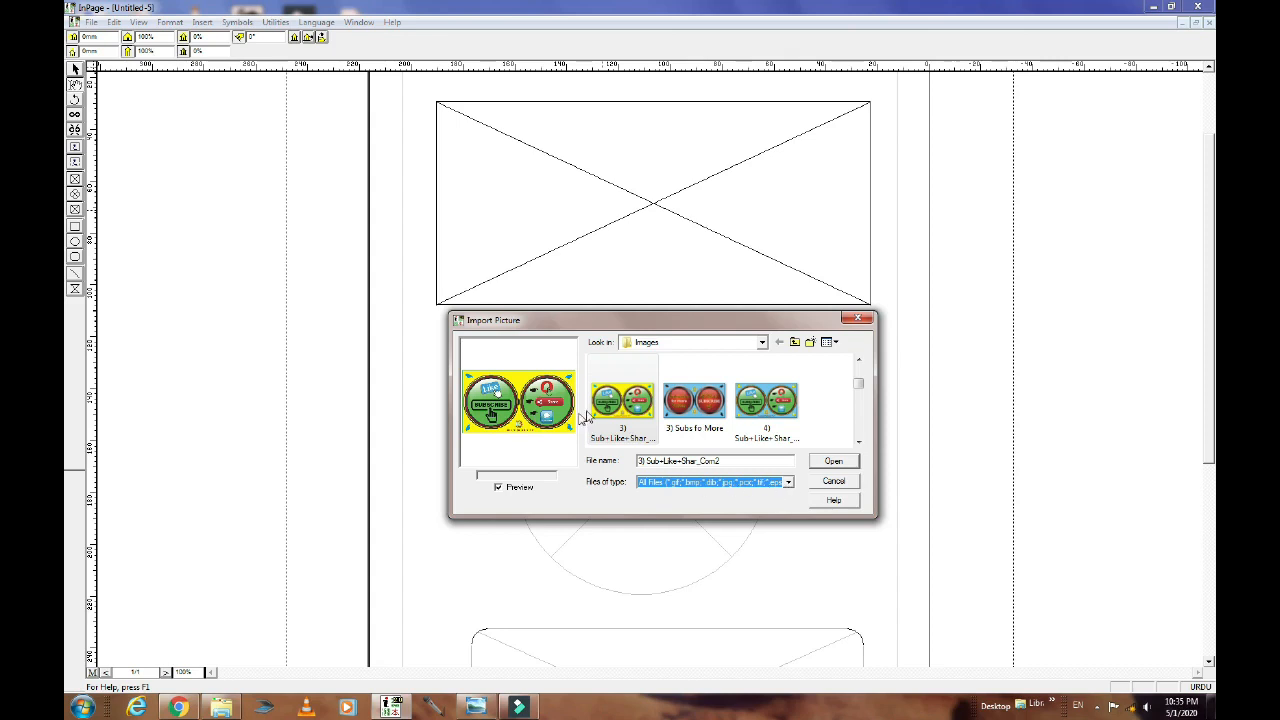
left_click(618, 408)
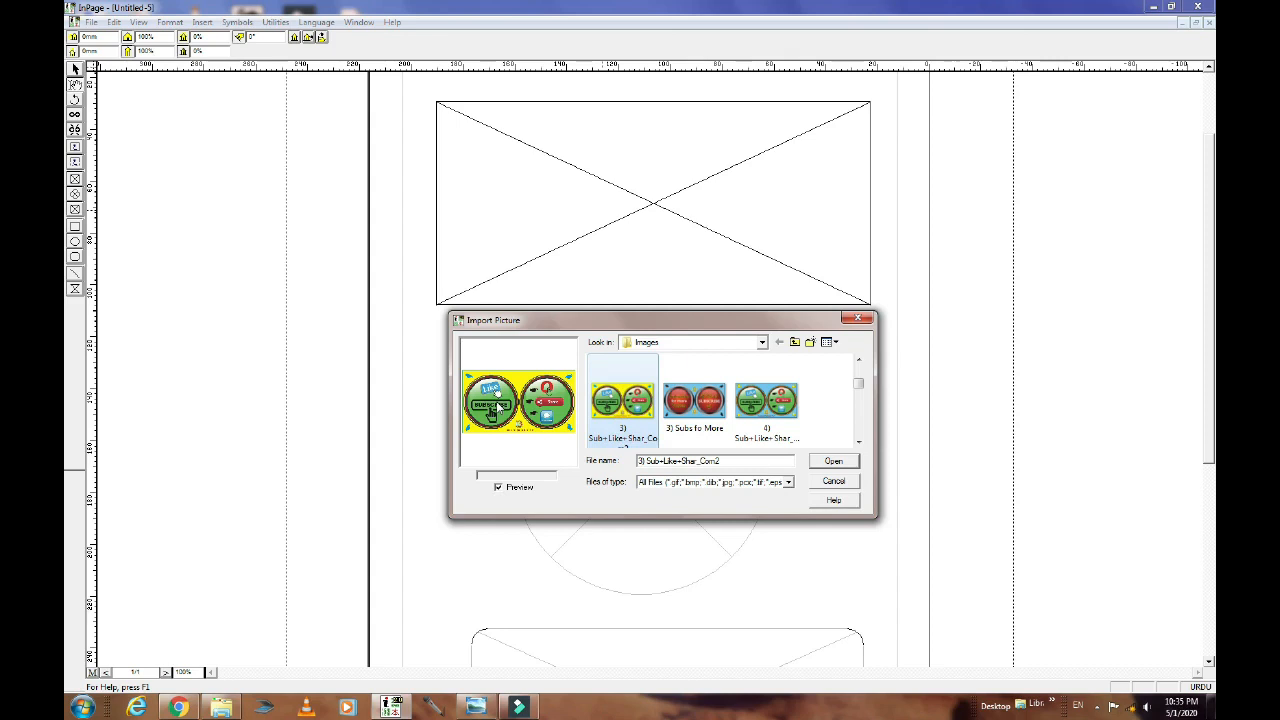
left_click(833, 462)
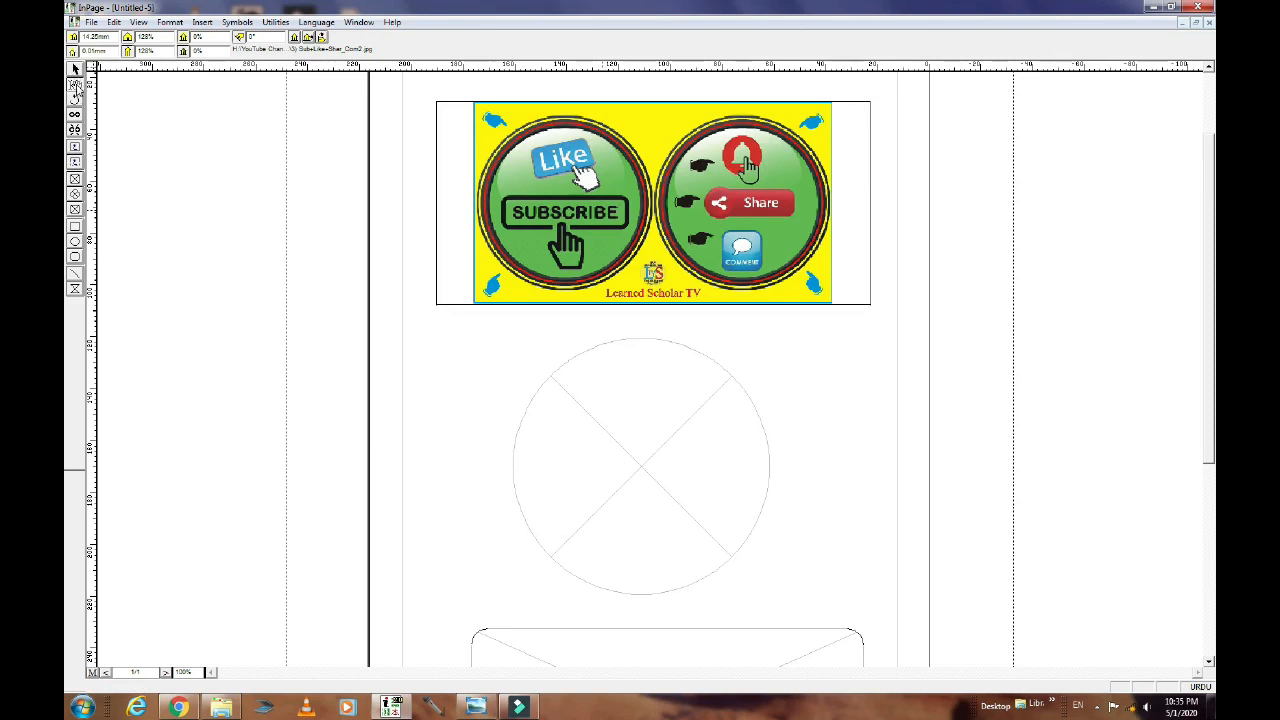
- Import the picture "6) Sub+Like+Shar_Com2" into the circular frame with the image preview turned on
left_click(76, 86)
double_click(628, 463)
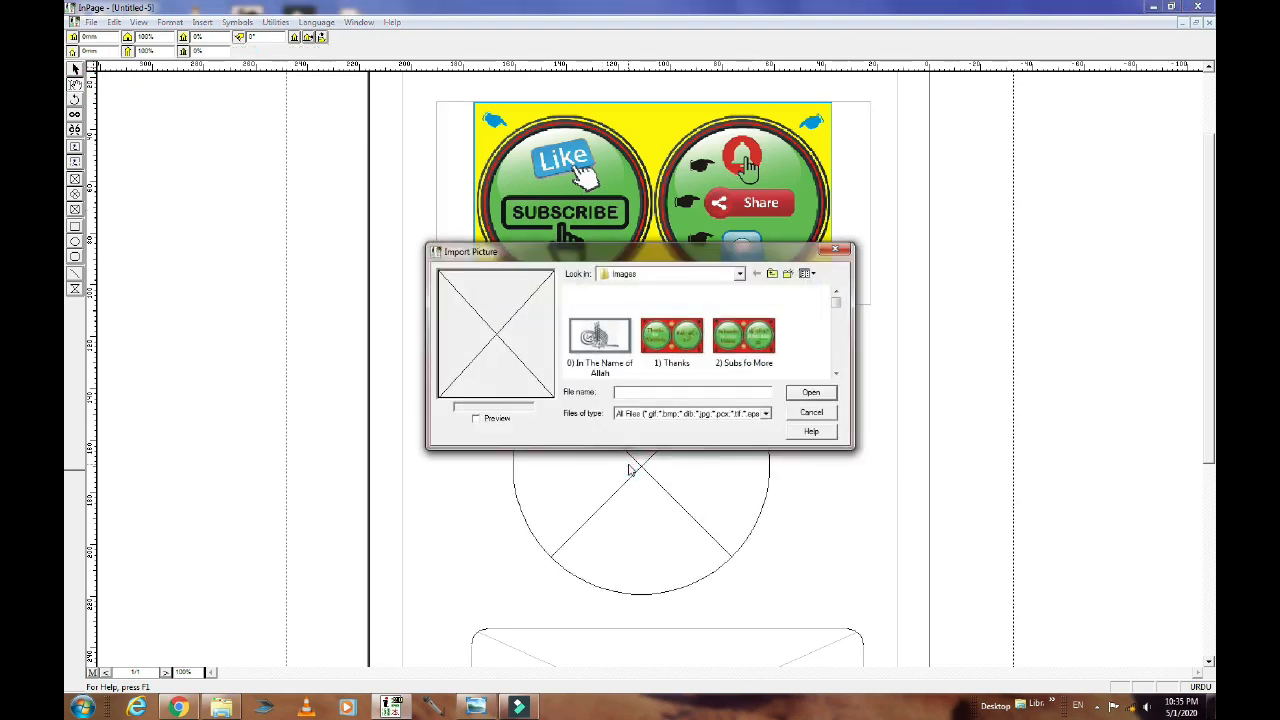
left_click(838, 318)
left_click_drag(838, 317, 838, 333)
left_click(743, 312)
left_click(477, 419)
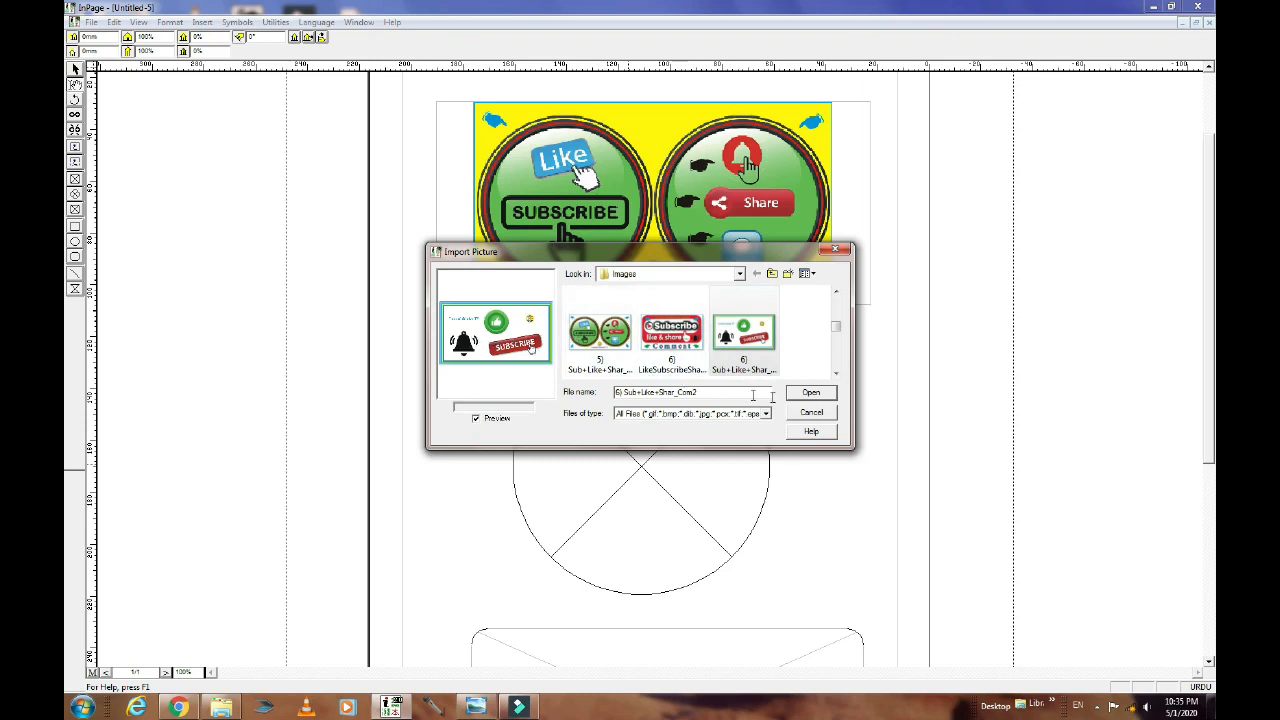
left_click(811, 393)
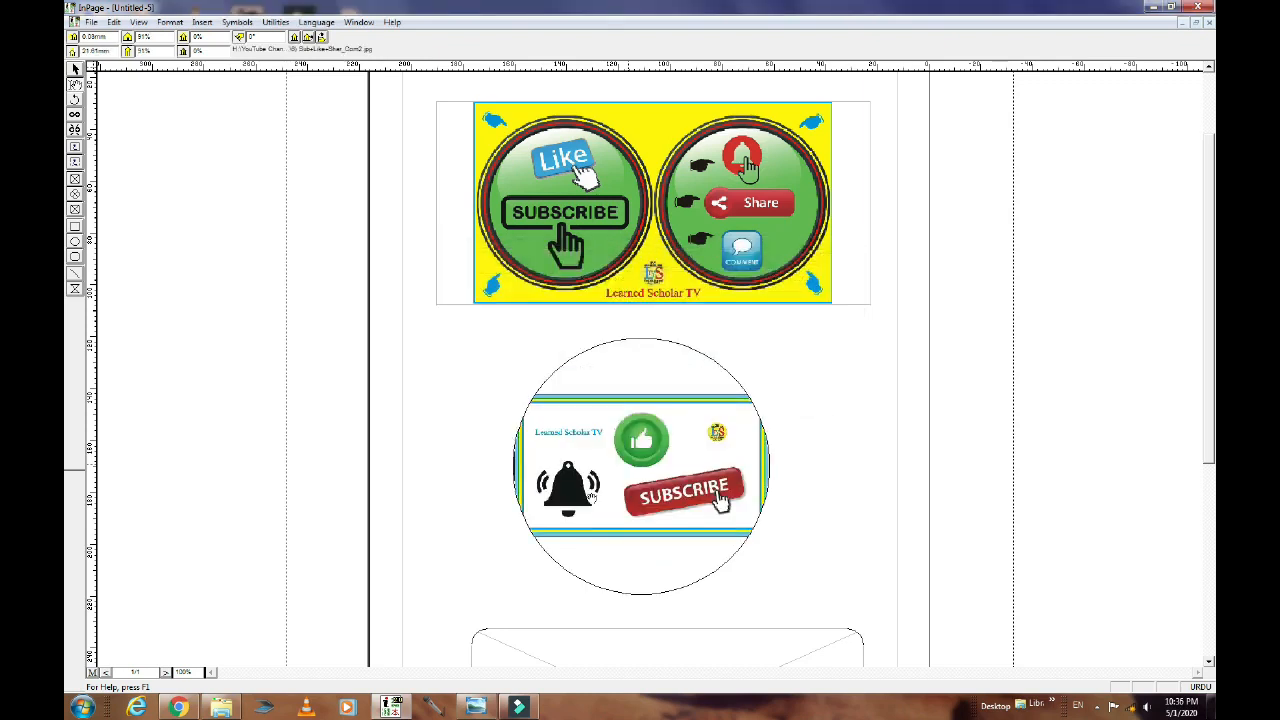
- Import the picture "13) Sub+Like+Shar_Com" into the rounded-corner frame below the circle with the image preview turned on
scroll(865, 595, "down", 5)
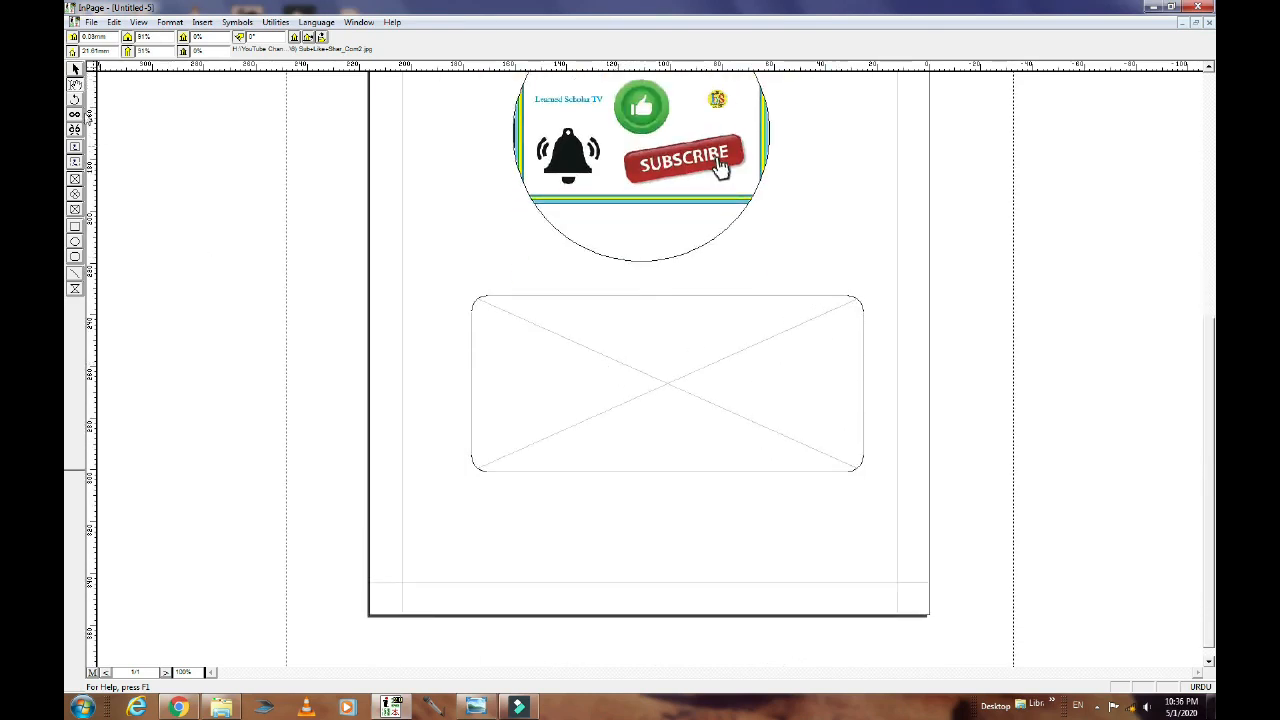
left_click(75, 85)
double_click(636, 395)
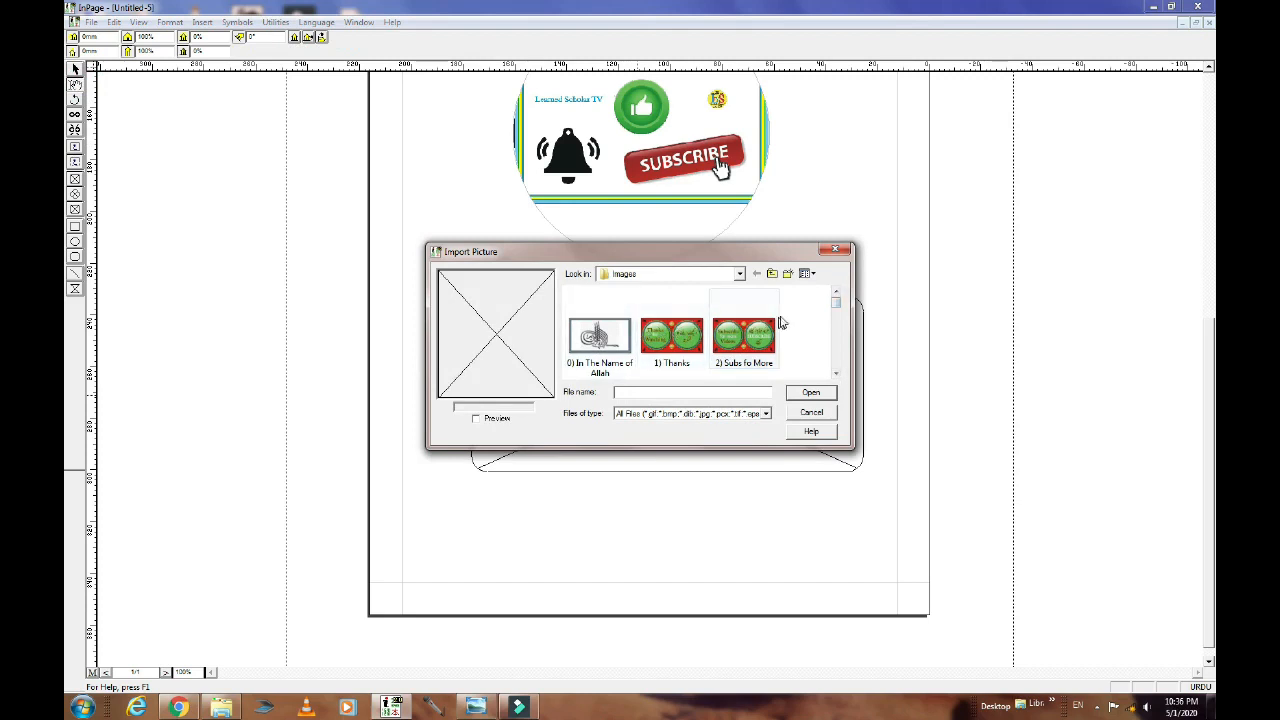
left_click_drag(837, 302, 840, 373)
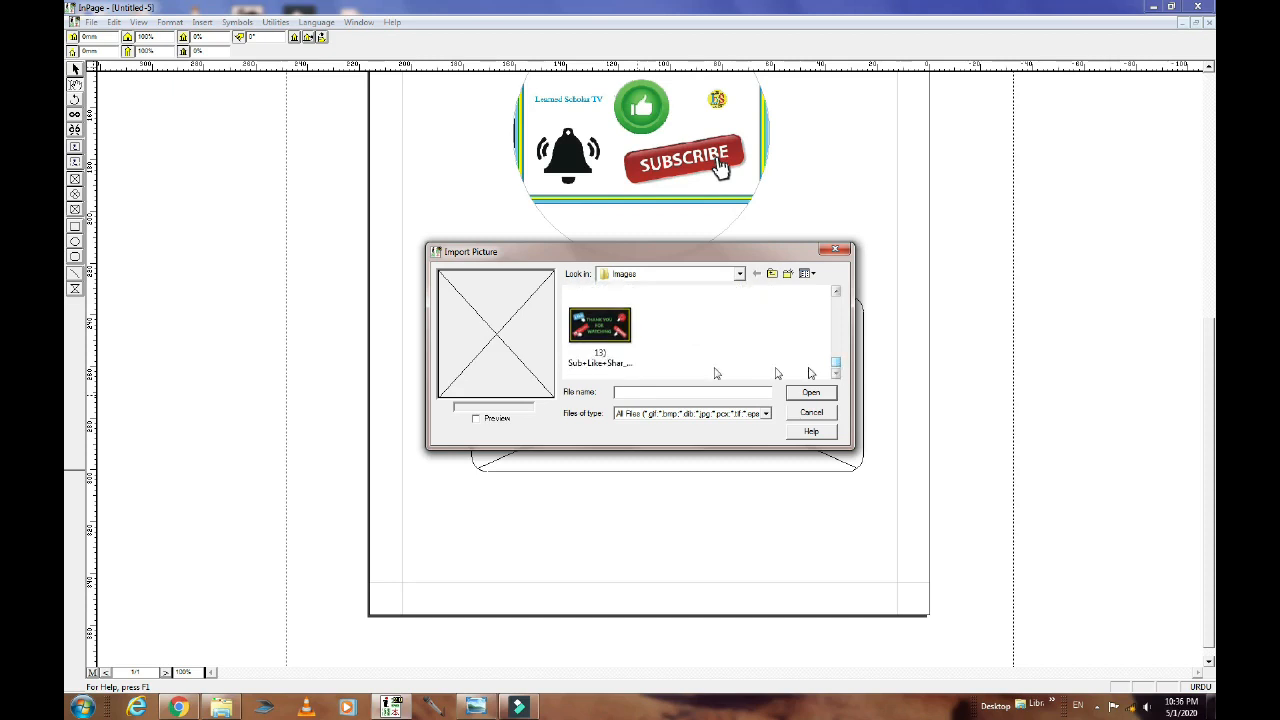
left_click(476, 418)
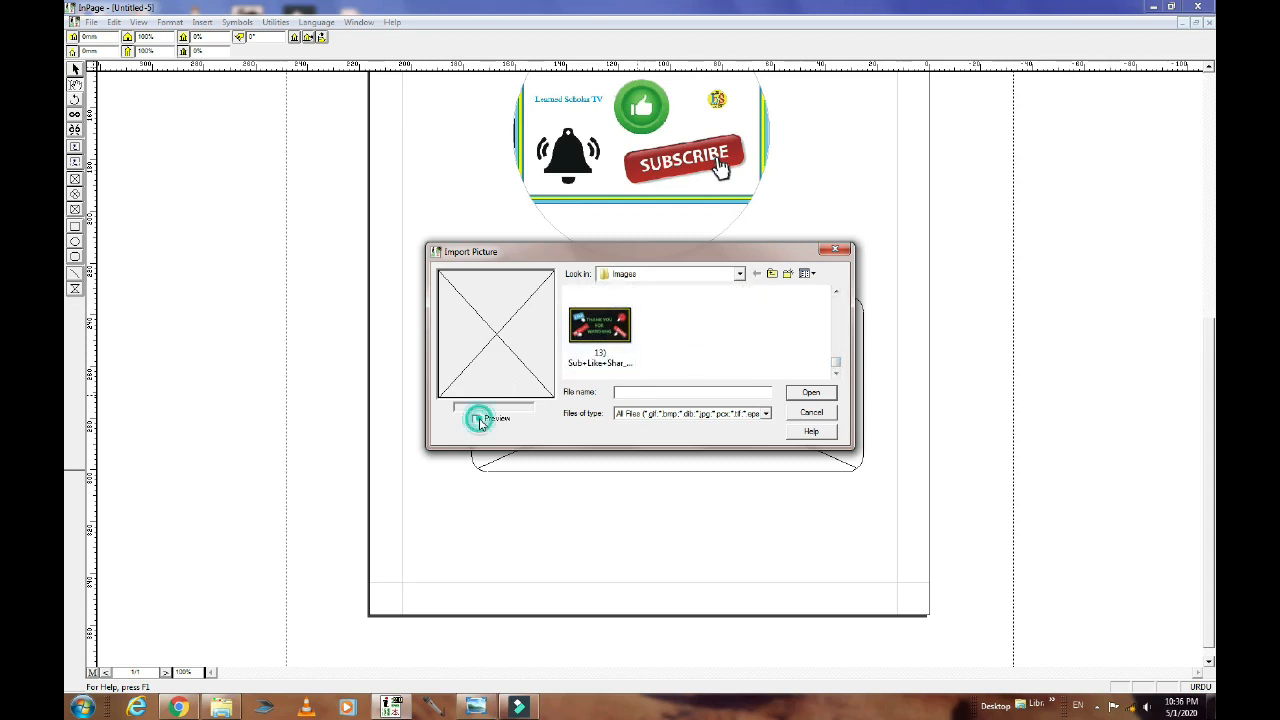
left_click(591, 339)
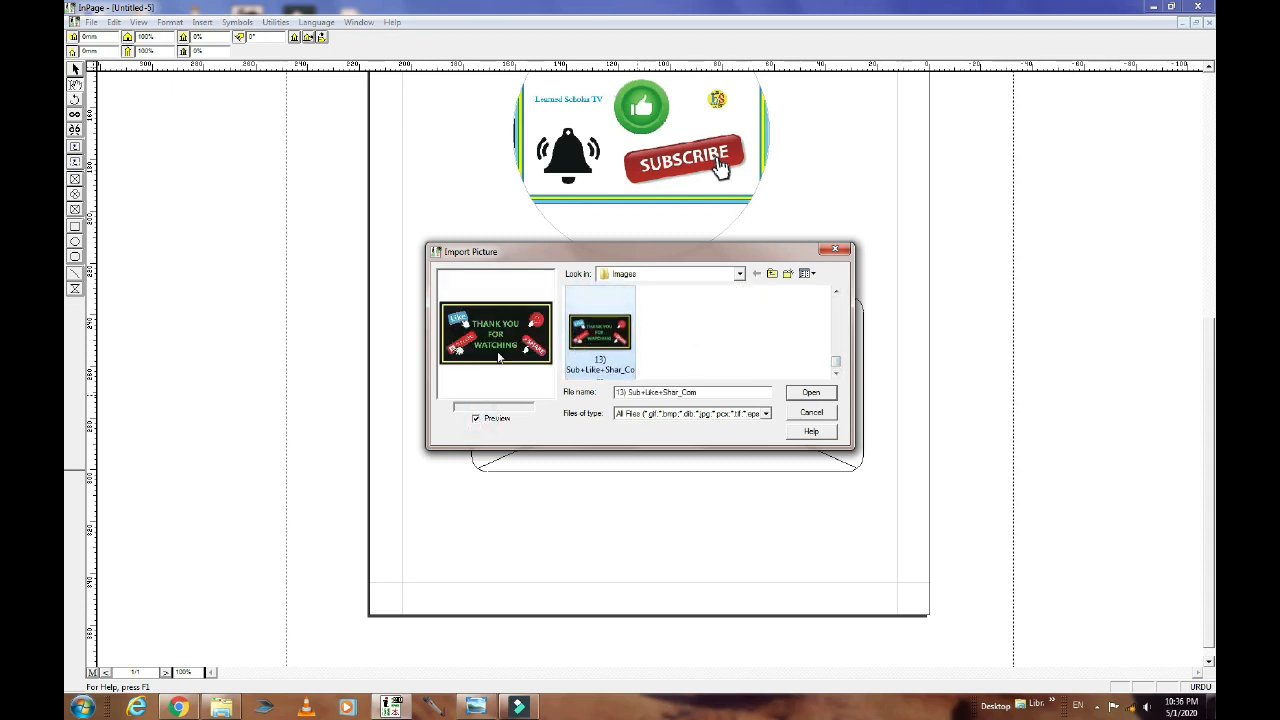
left_click(810, 393)
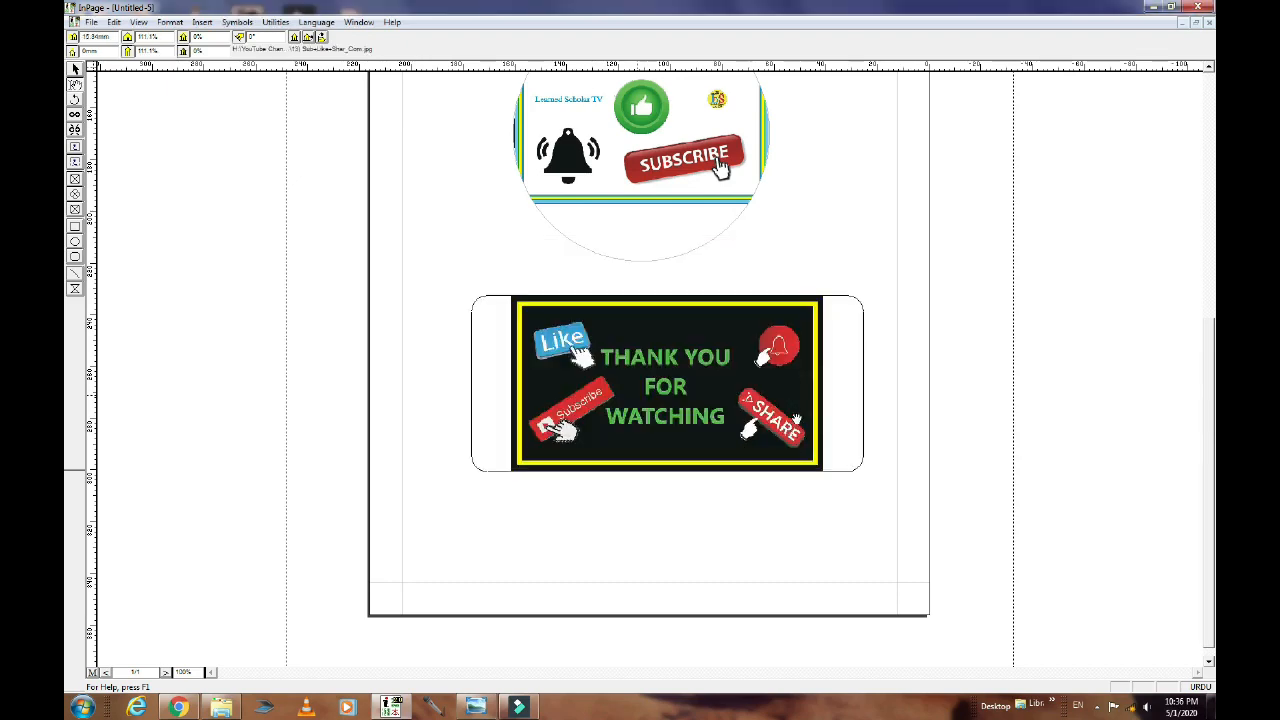
scroll(931, 221, "up", 6)
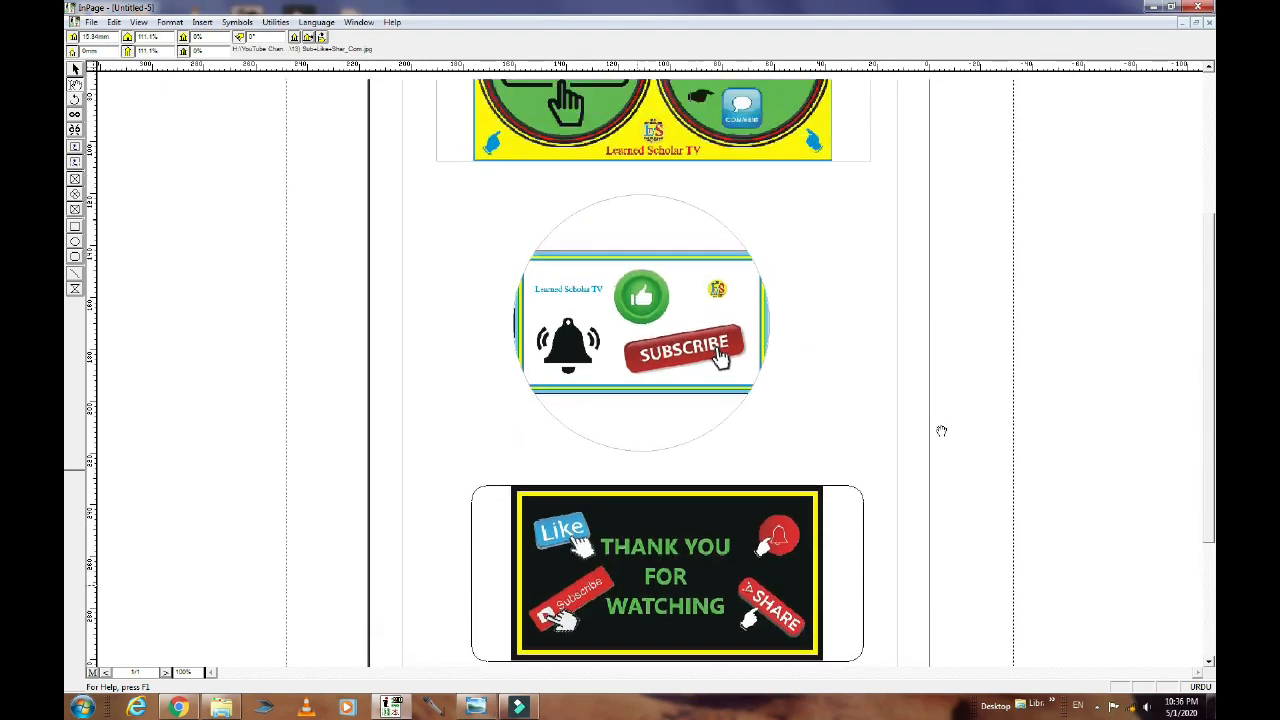
scroll(910, 368, "up", 2)
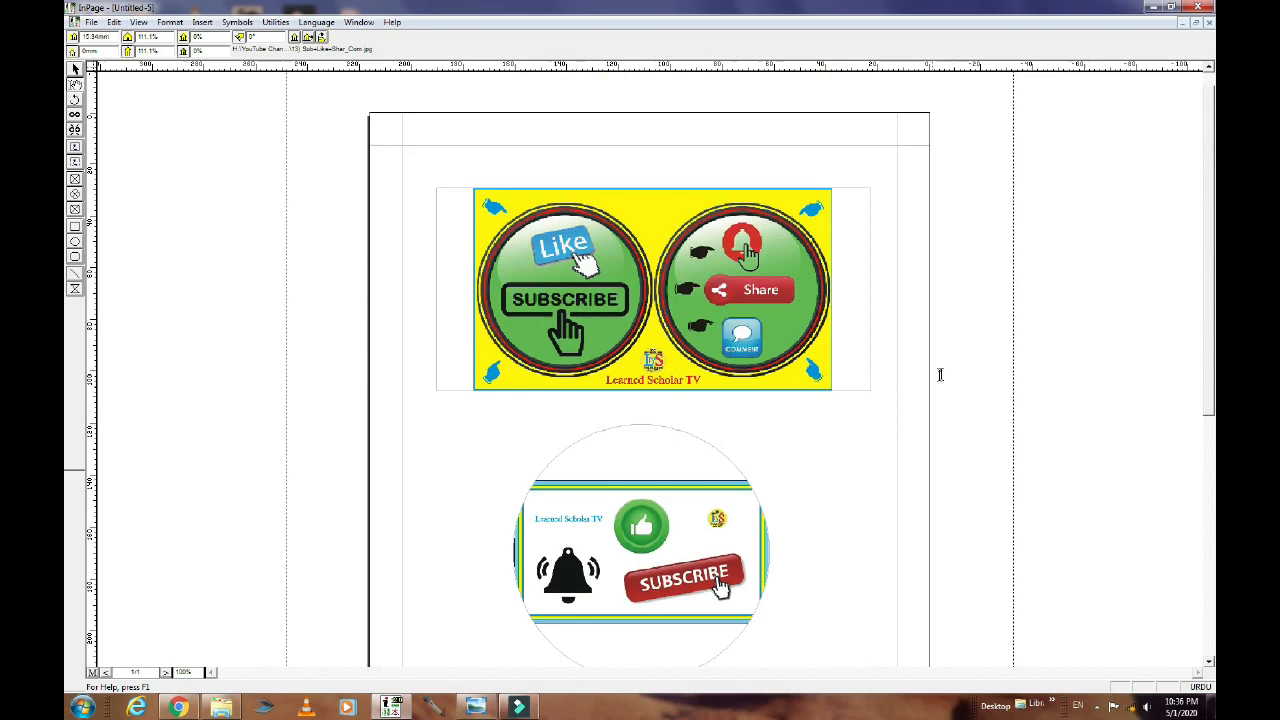
scroll(940, 372, "down", 1)
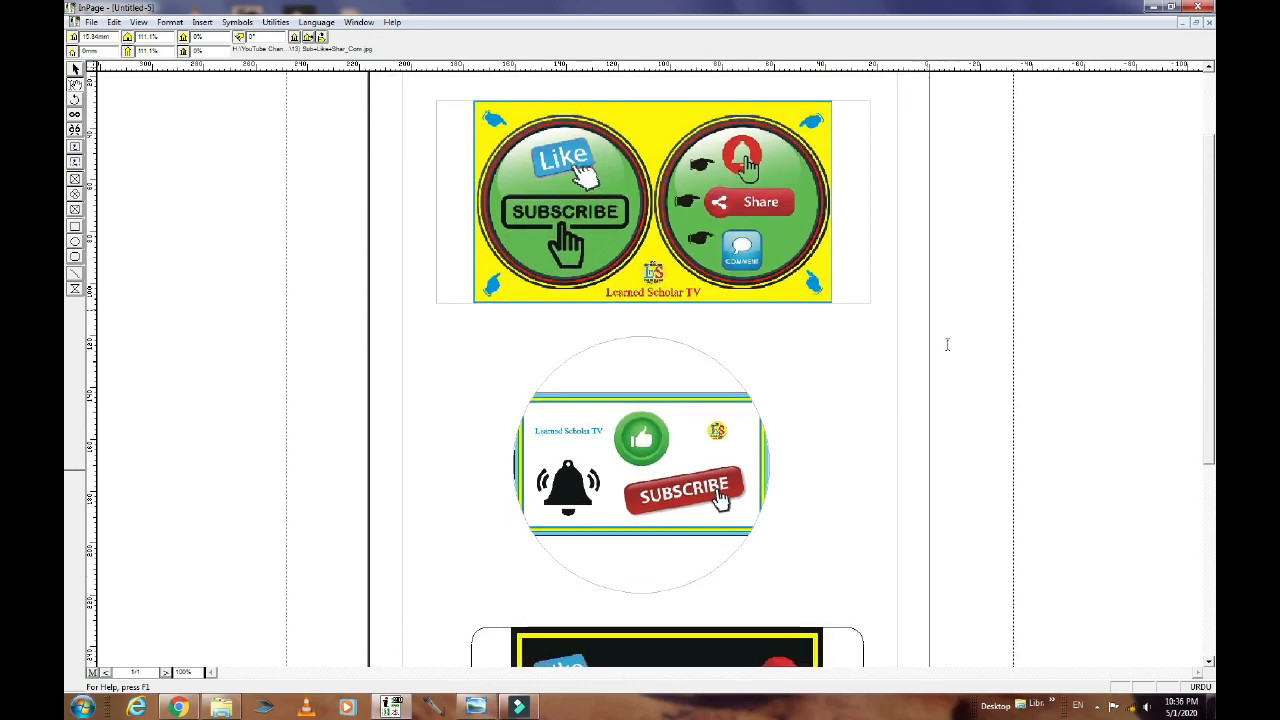
scroll(947, 344, "down", 6)
scroll(896, 400, "up", 3)
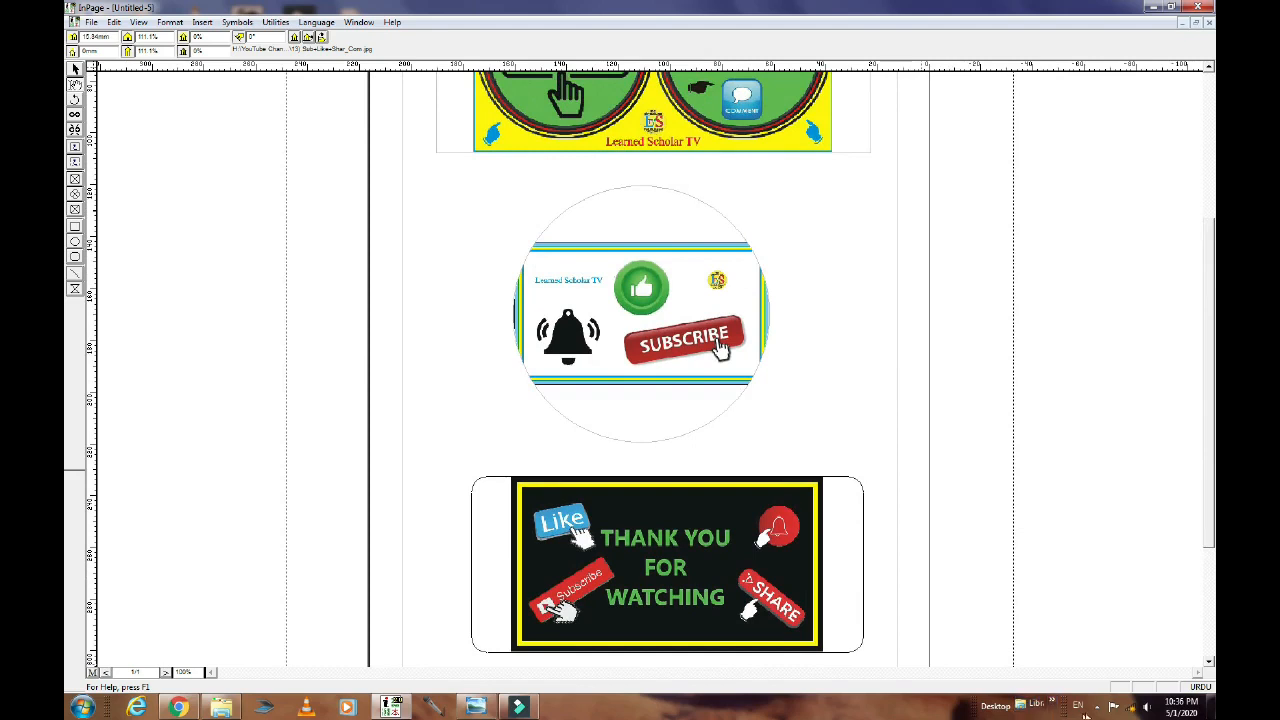
left_click(1097, 706)
right_click(1117, 640)
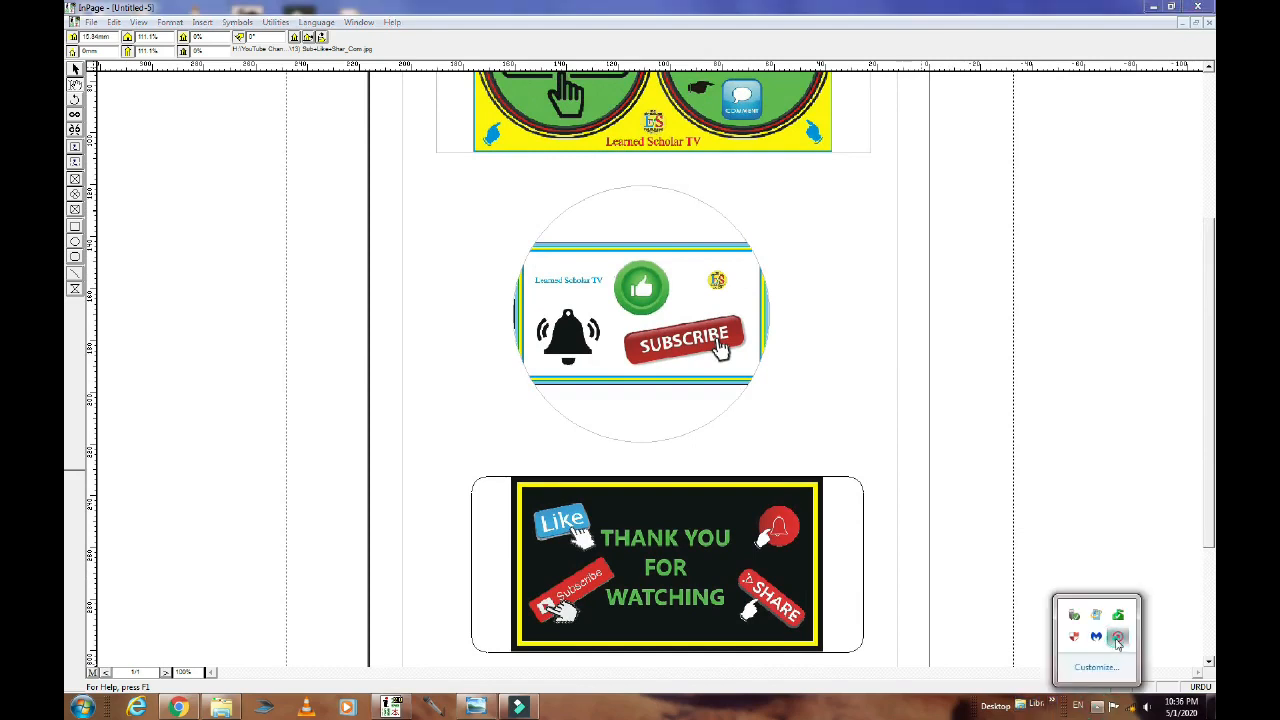